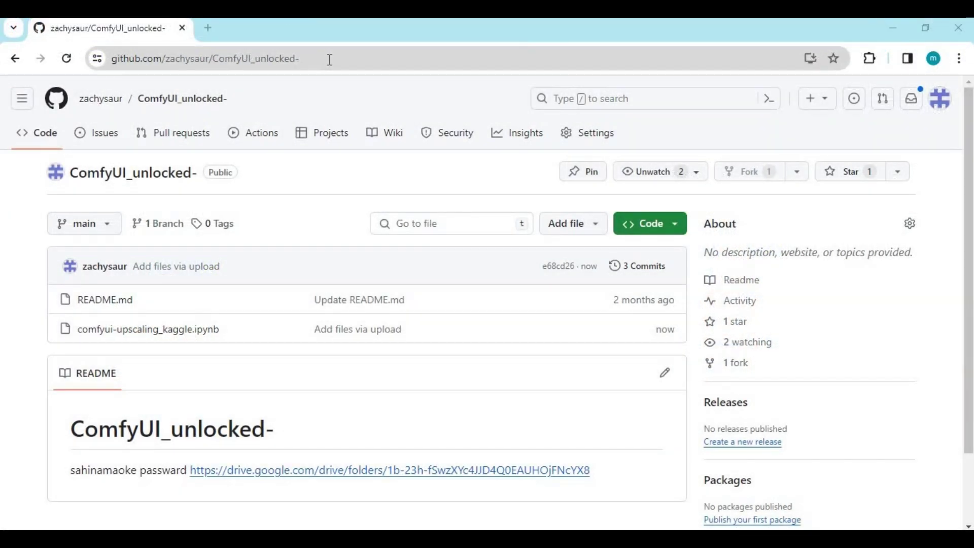
Select the web address of the GitHub ComfyUI_unlocked- repository page
left_click(329, 59)
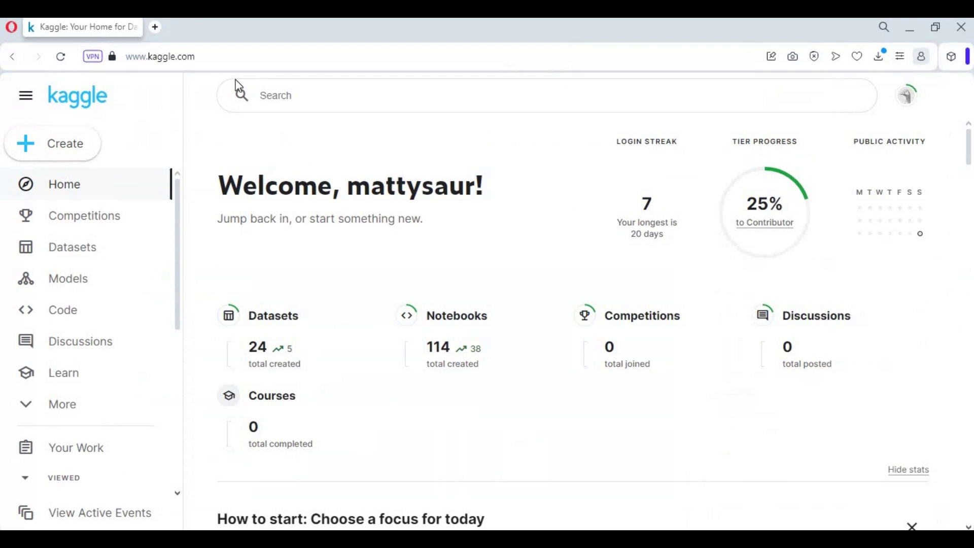
Create a new Kaggle notebook, import comfyui-kaggle.ipynb into it, and accept the updated settings
left_click(55, 153)
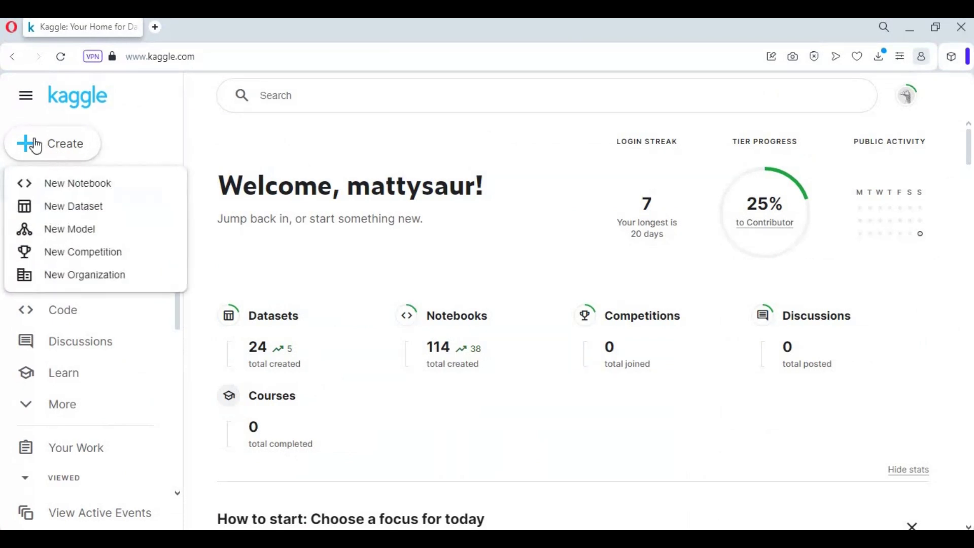
left_click(90, 195)
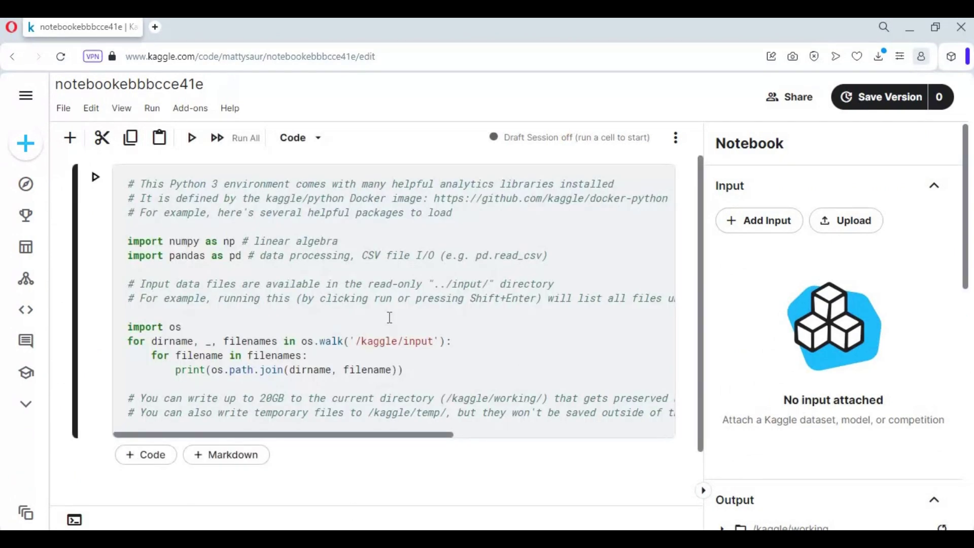
left_click(66, 112)
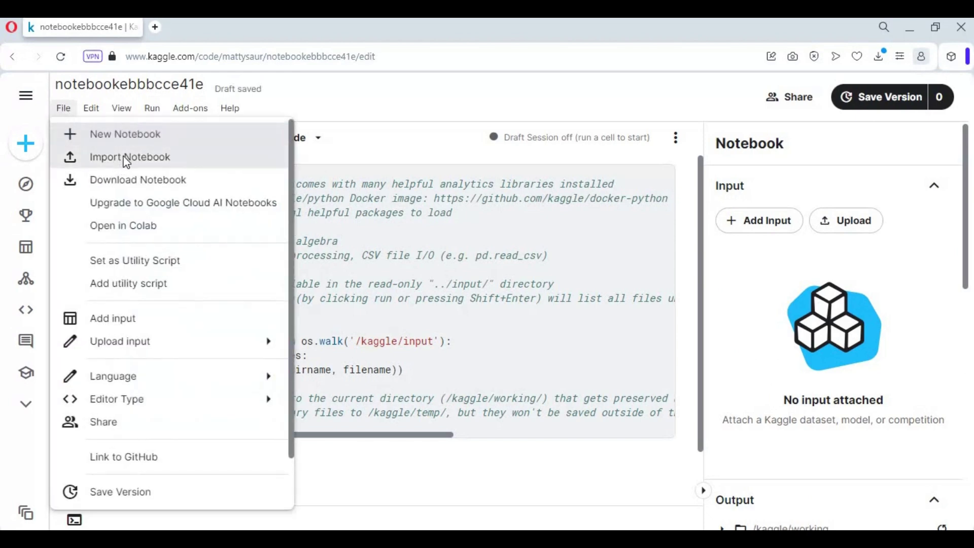
left_click(125, 158)
left_click(709, 401)
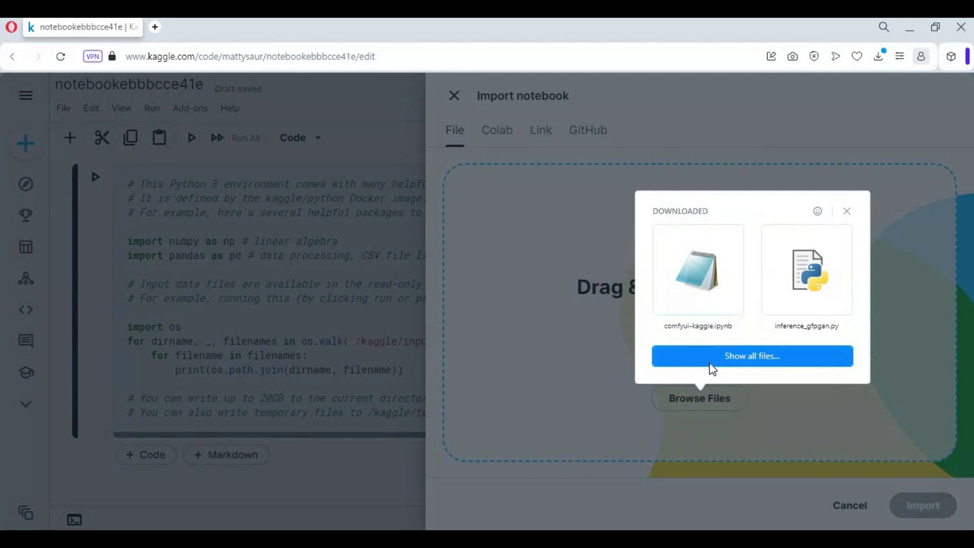
left_click(713, 278)
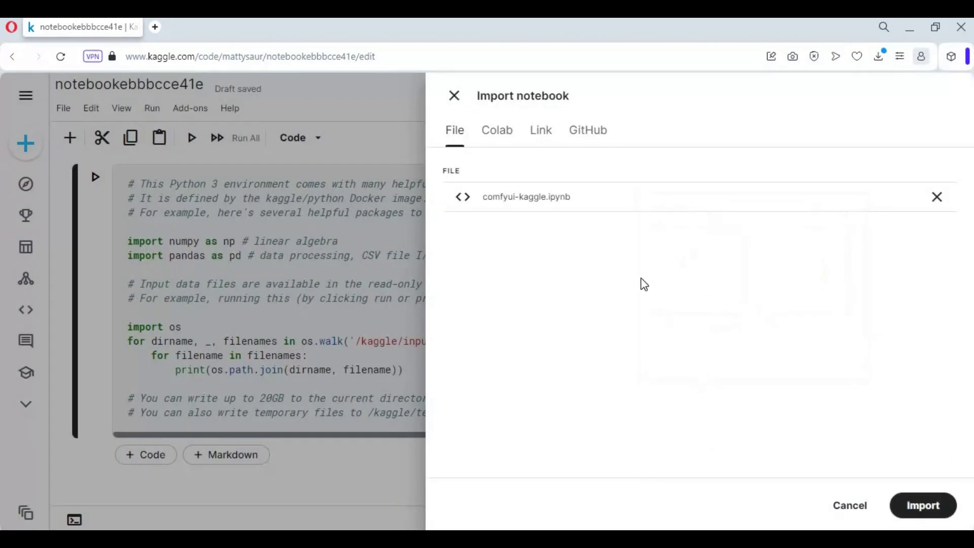
left_click(923, 505)
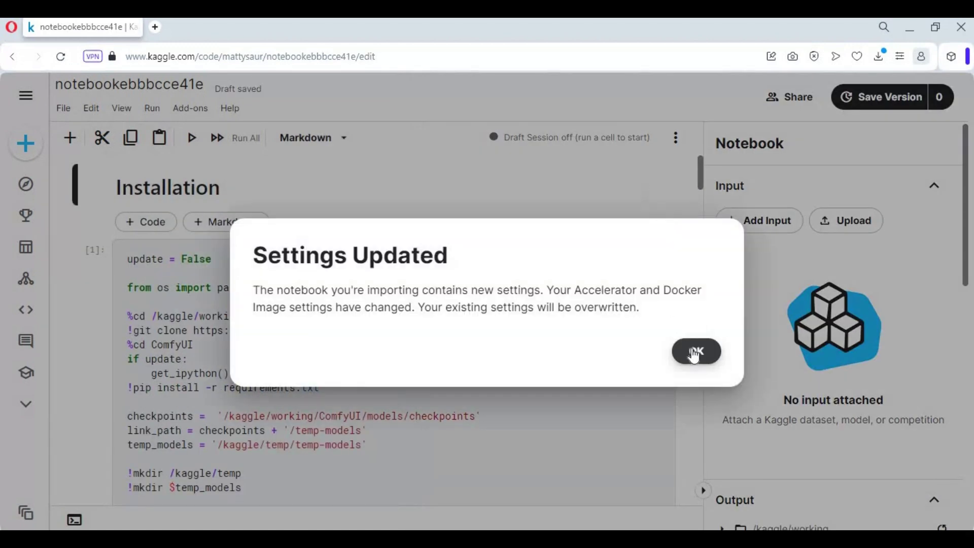
left_click(697, 351)
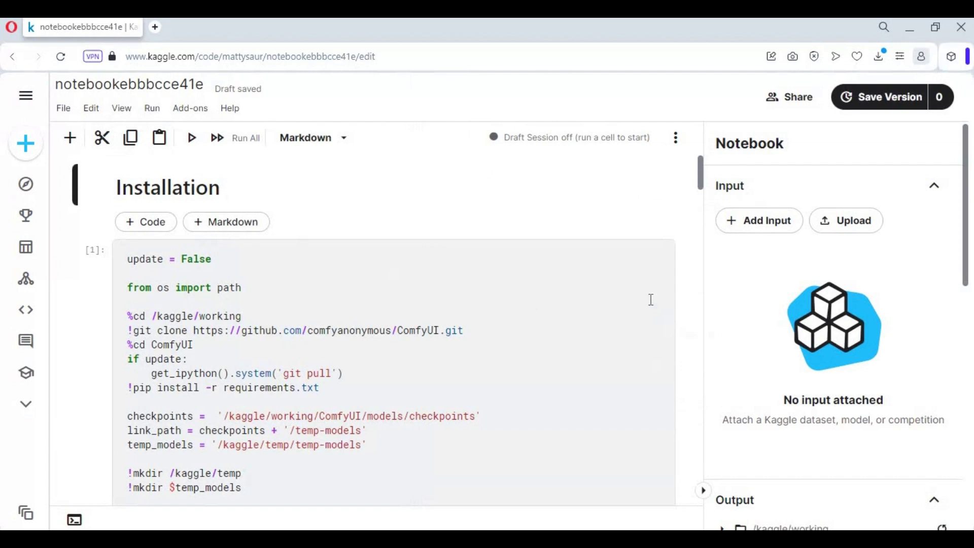
Set the notebook's session Persistence to Variables and Files
scroll(763, 320, "down", 4)
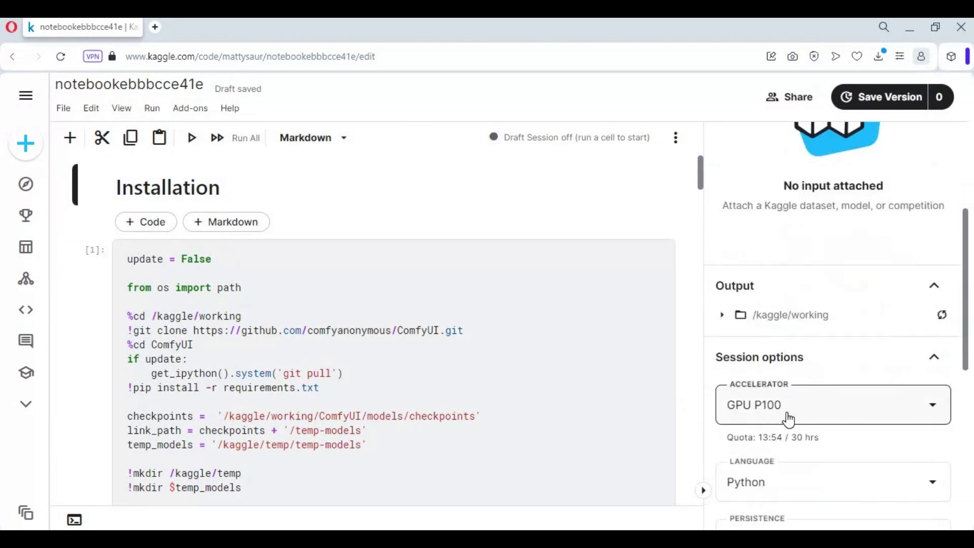
scroll(789, 419, "down", 3)
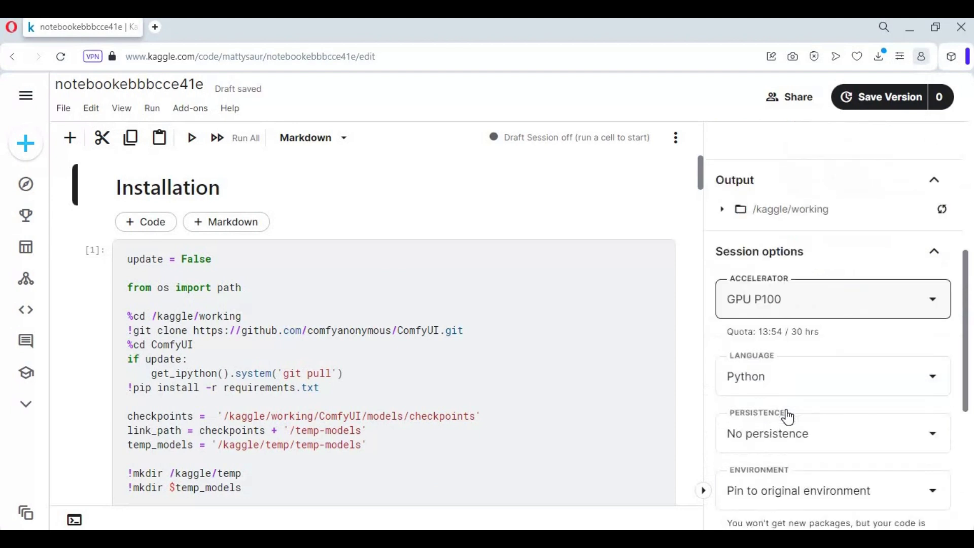
left_click(741, 398)
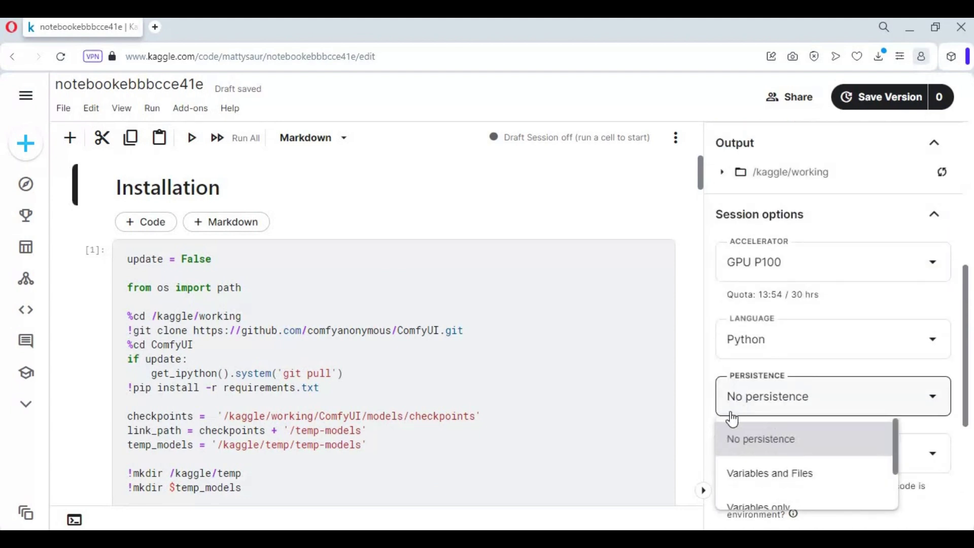
left_click(779, 482)
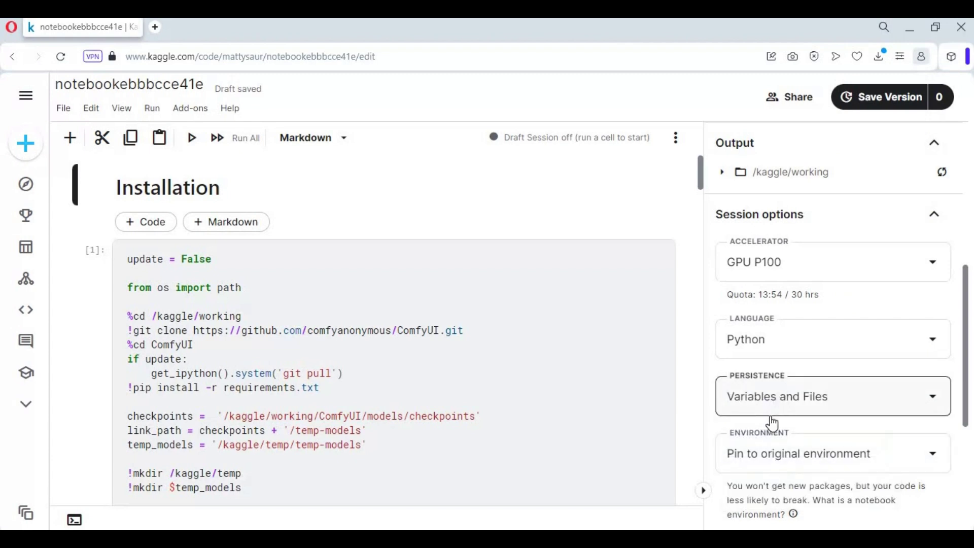
scroll(769, 422, "down", 5)
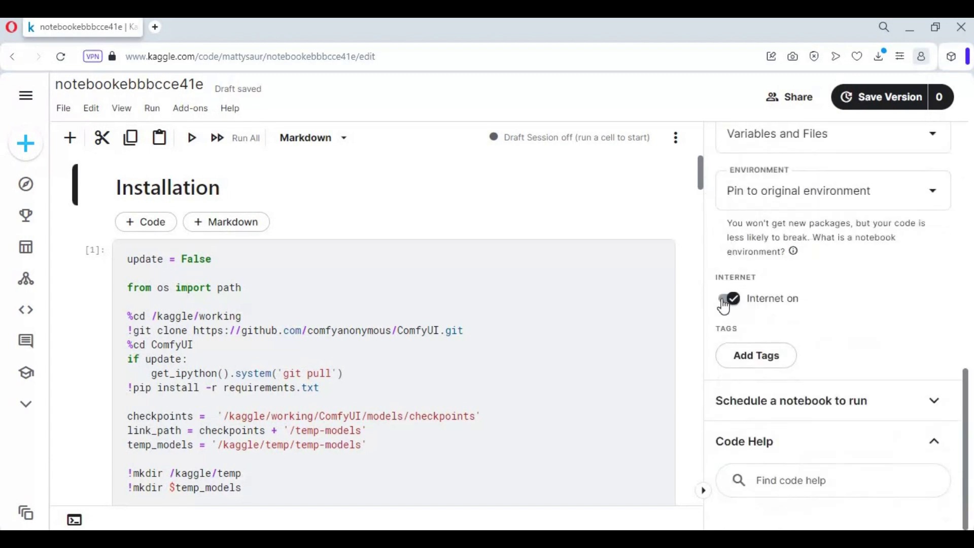
scroll(800, 354, "up", 10)
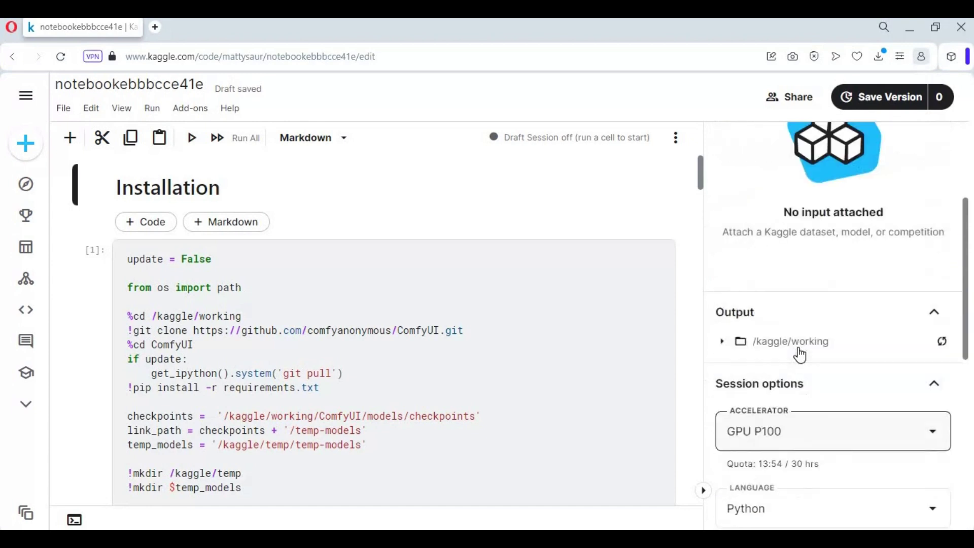
left_click(677, 140)
Start the notebook session and run the Installation cell to clone ComfyUI and install requirements
key("Return")
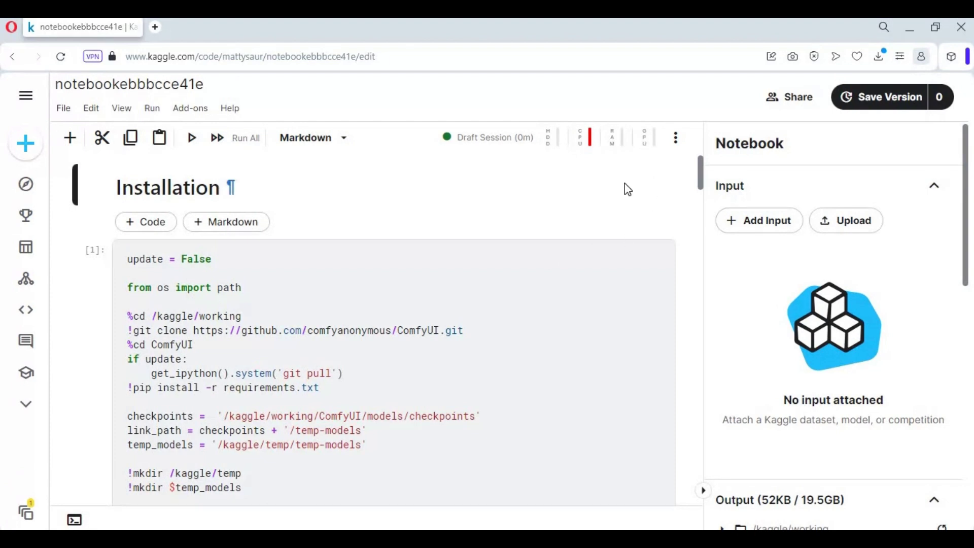
scroll(124, 252, "down", 2)
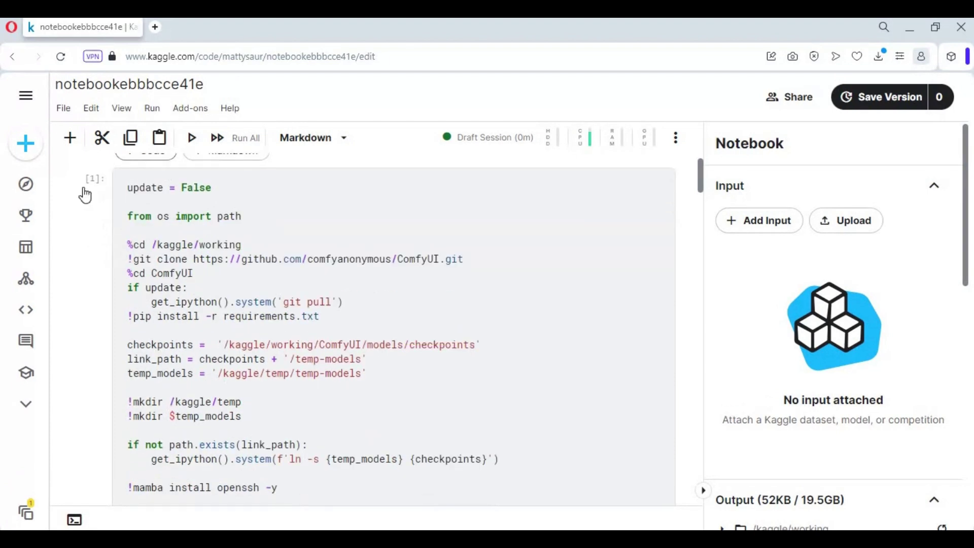
left_click(94, 187)
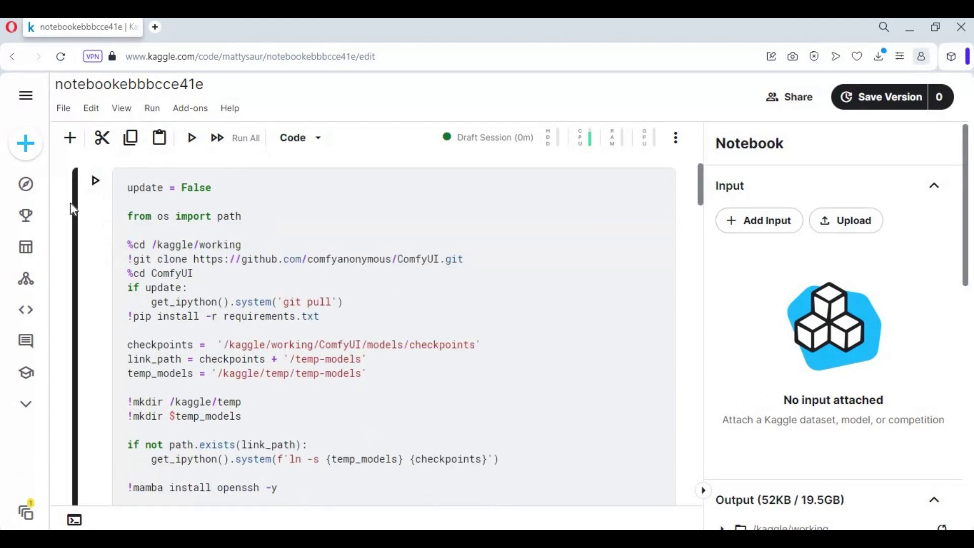
key("ctrl+Return")
scroll(406, 276, "down", 10)
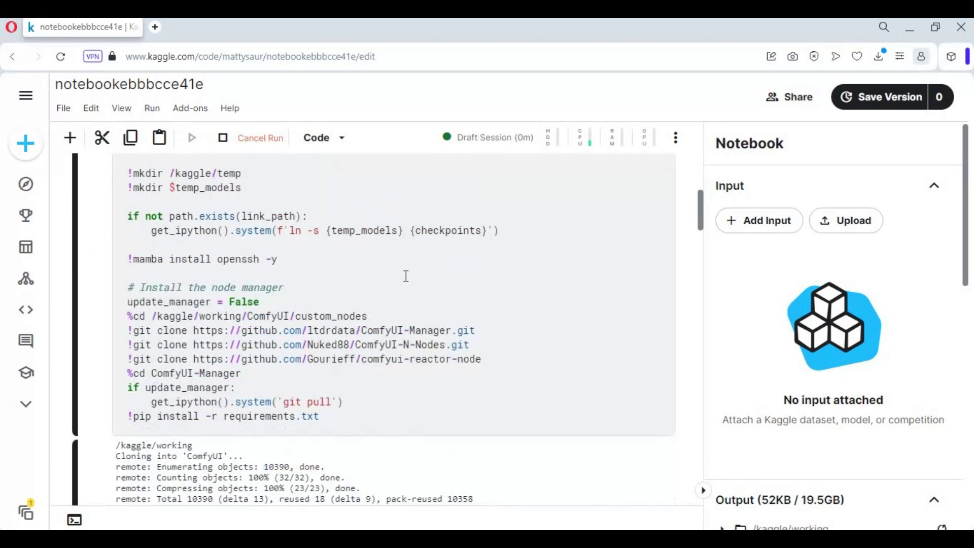
scroll(404, 275, "up", 2)
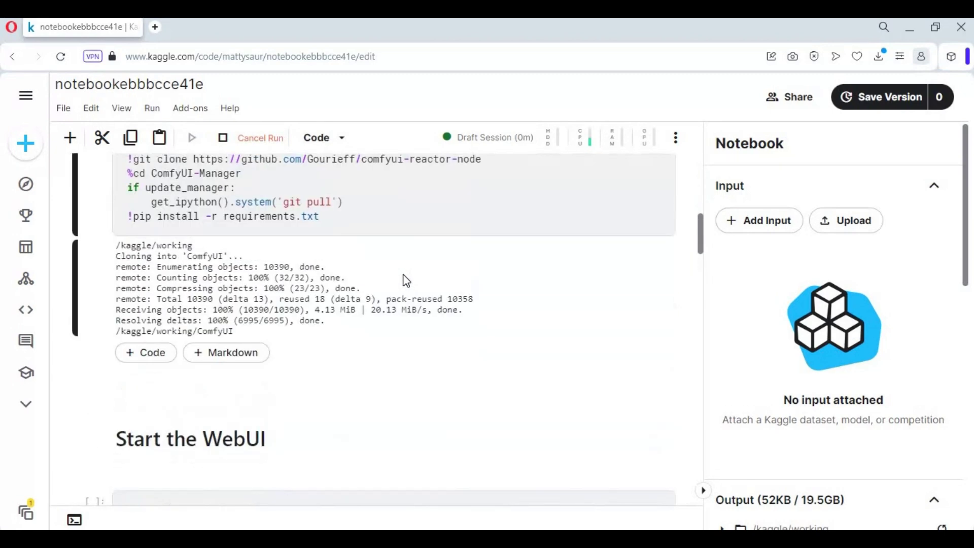
scroll(406, 279, "down", 8)
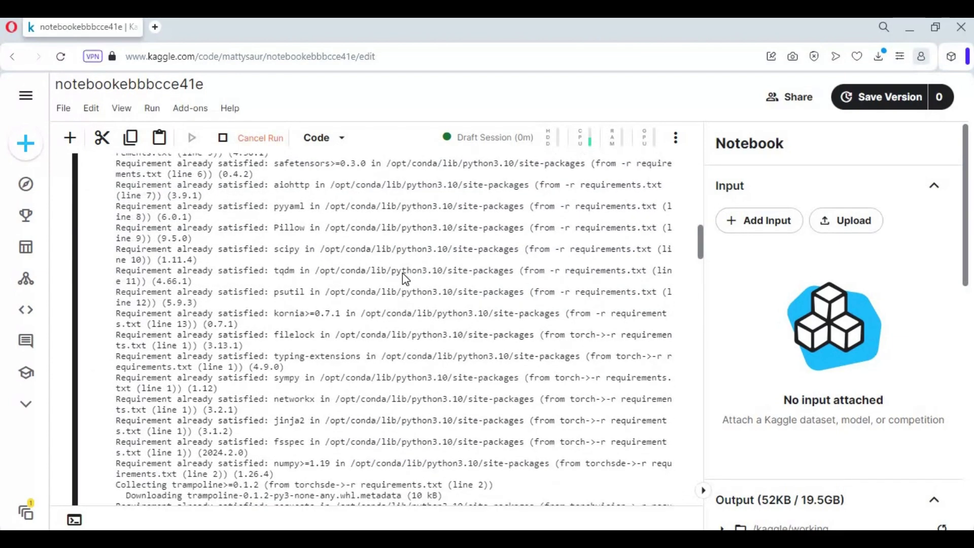
scroll(404, 278, "down", 5)
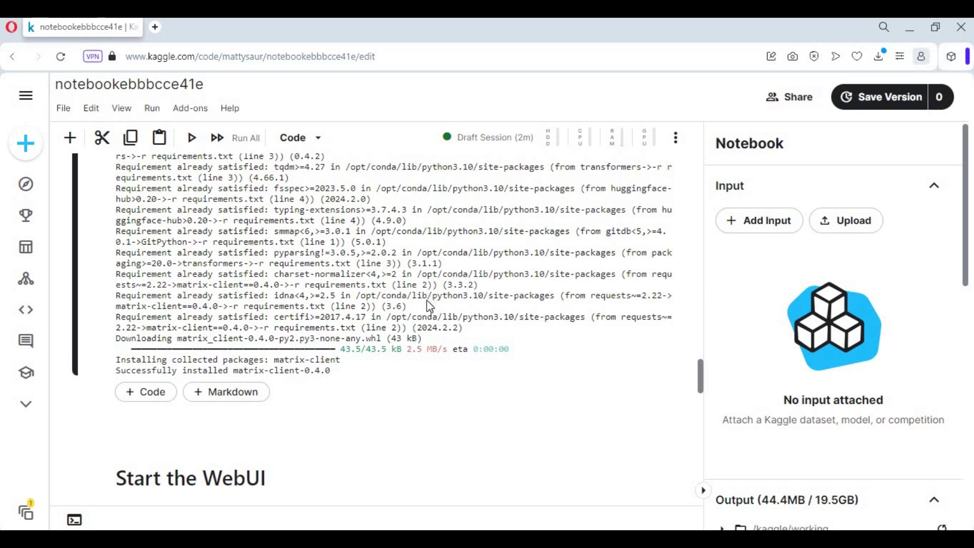
scroll(427, 308, "down", 5)
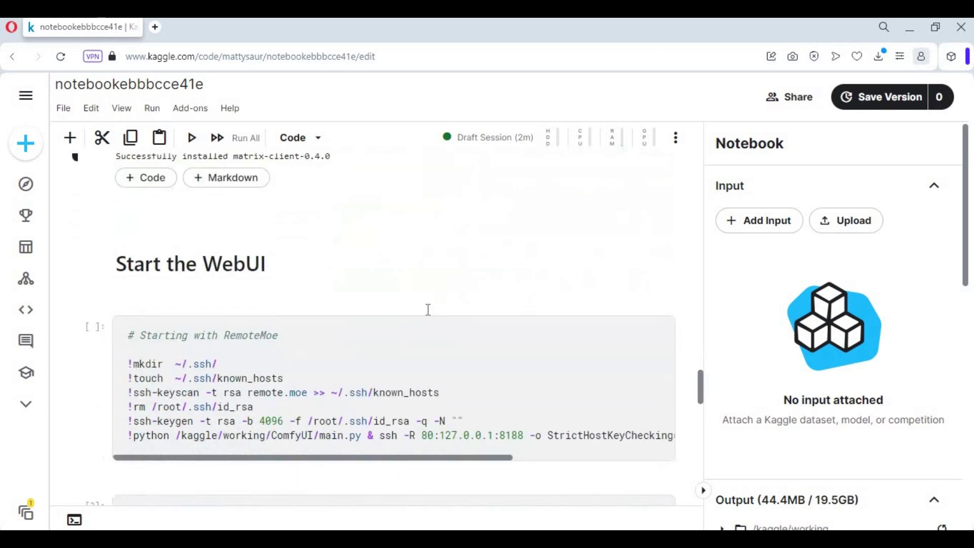
Run the cell that downloads the RealESRGAN_x4 upscale model
scroll(427, 309, "down", 4)
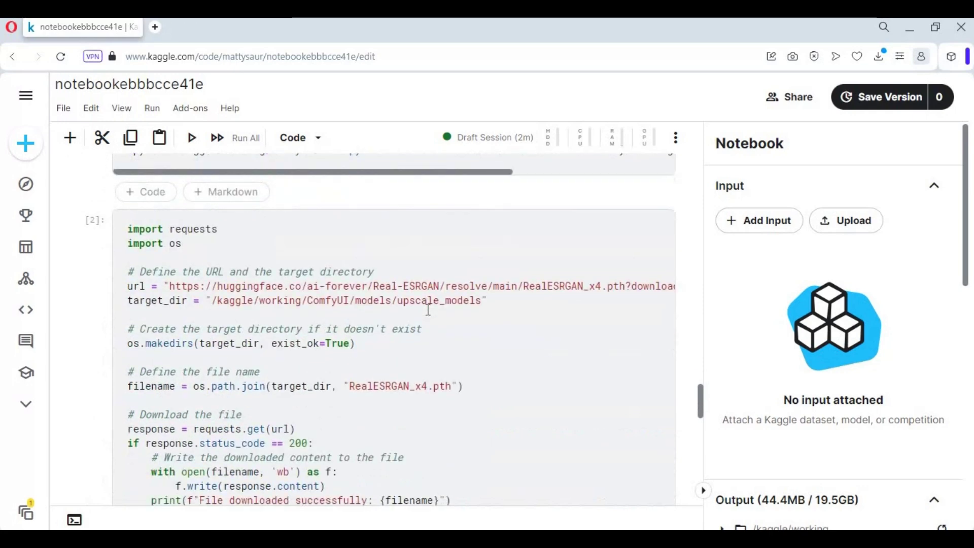
scroll(427, 308, "down", 8)
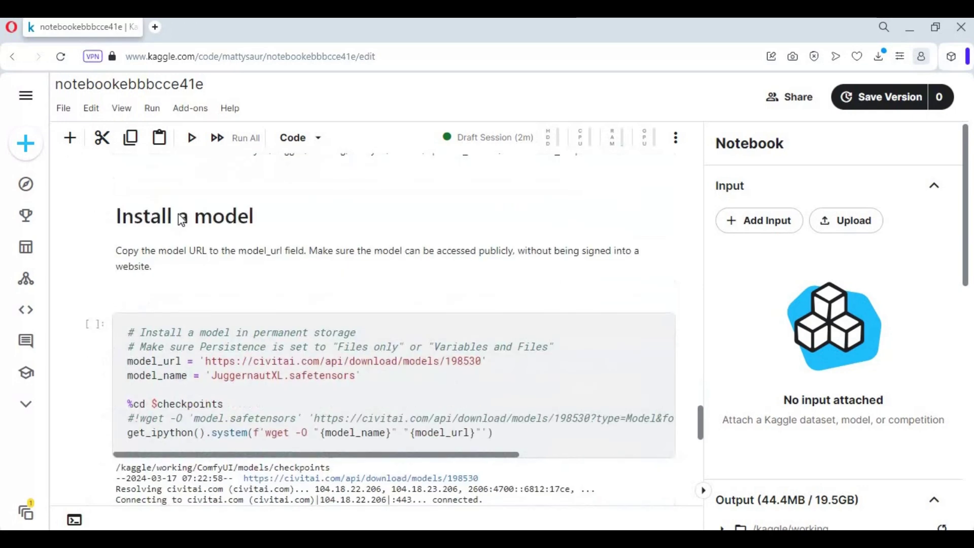
scroll(203, 231, "up", 7)
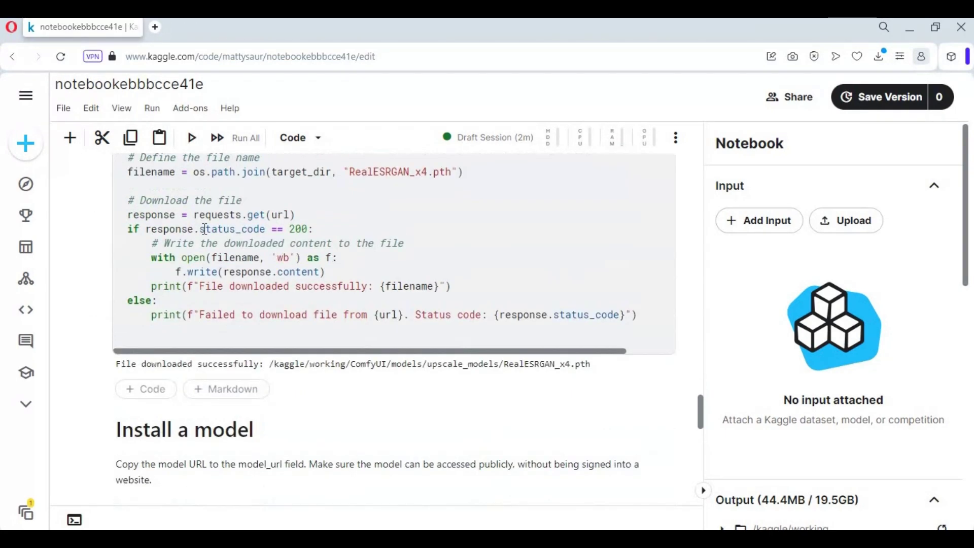
scroll(205, 232, "up", 3)
left_click(96, 295)
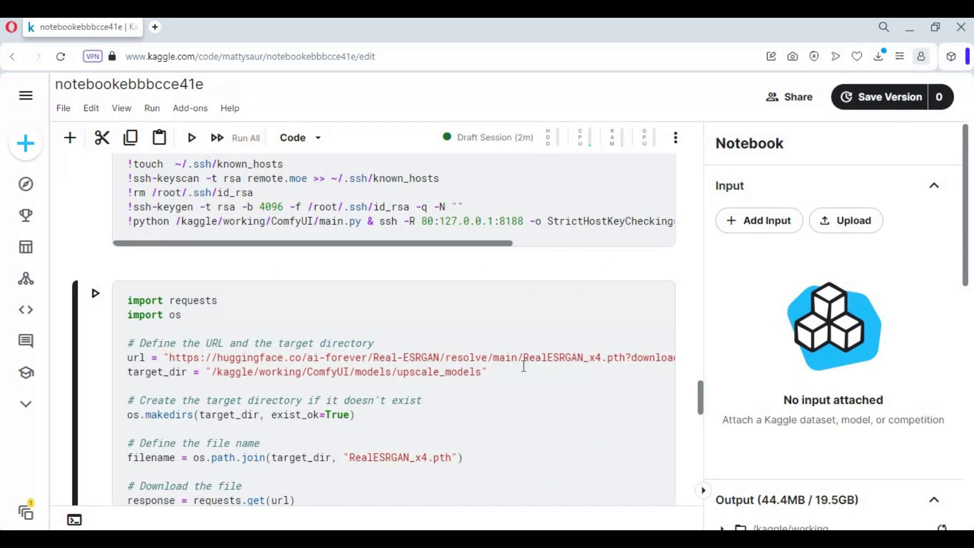
Run the Install a model cell to download the 6.62G JuggernautXL.safetensors checkpoint
scroll(524, 366, "down", 3)
scroll(379, 355, "down", 1)
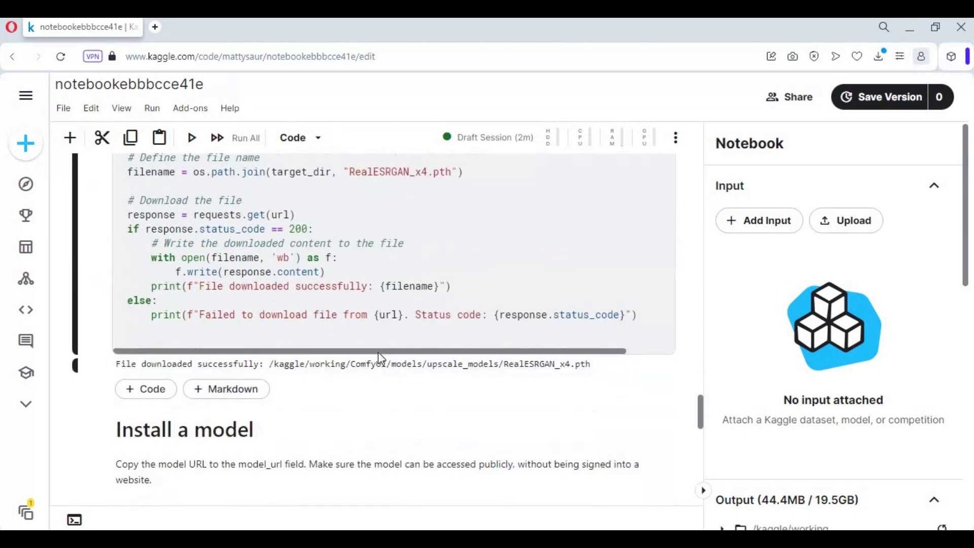
scroll(379, 356, "down", 4)
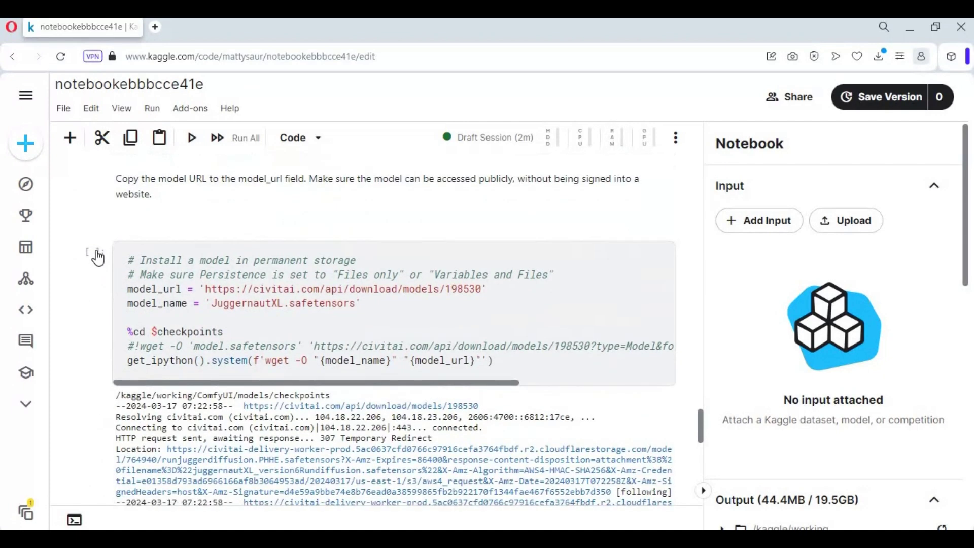
left_click(97, 256)
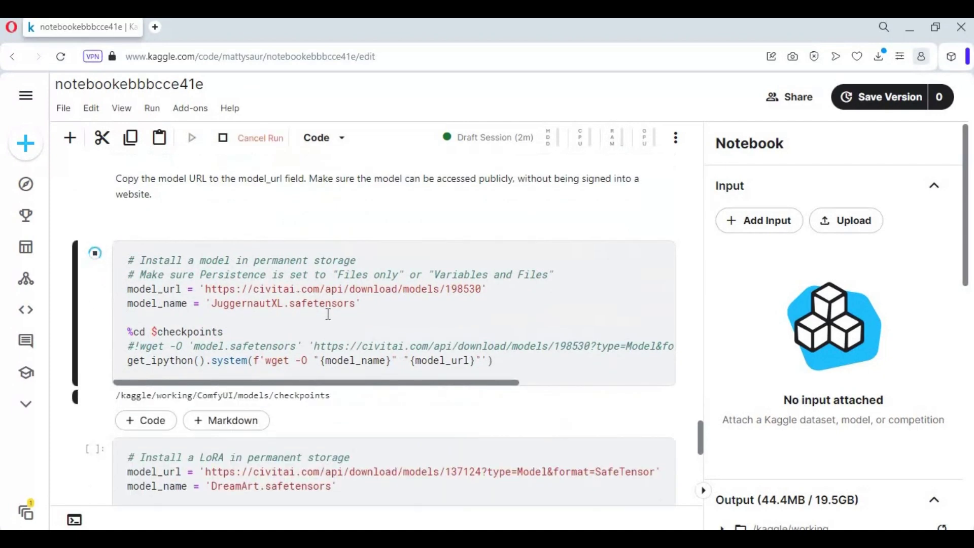
scroll(330, 317, "down", 2)
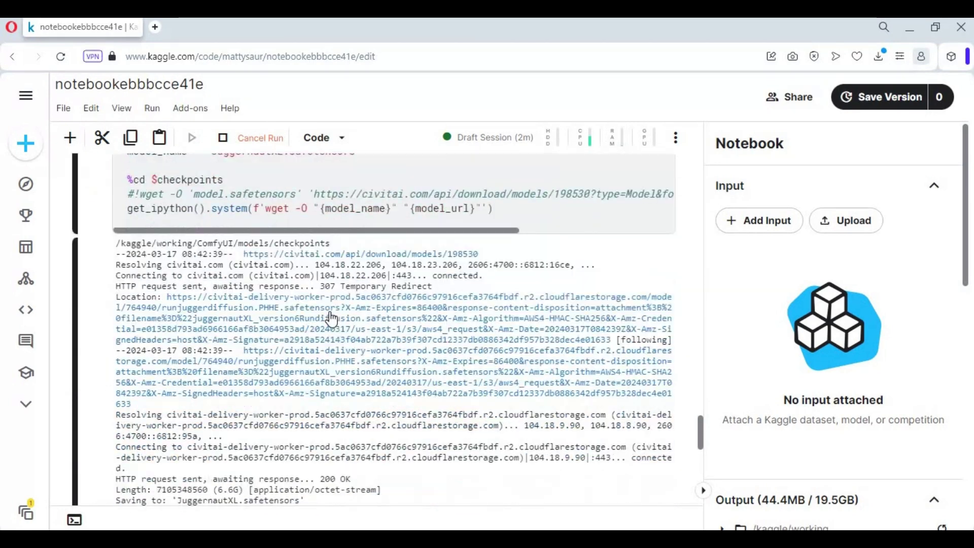
scroll(333, 320, "down", 1)
scroll(332, 319, "down", 1)
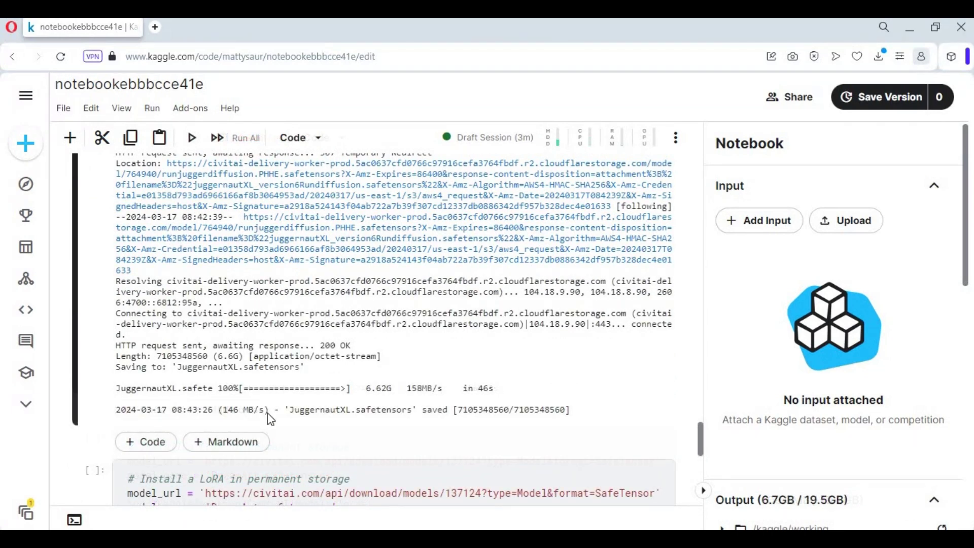
Run the Start the WebUI cell to launch ComfyUI
scroll(379, 373, "up", 15)
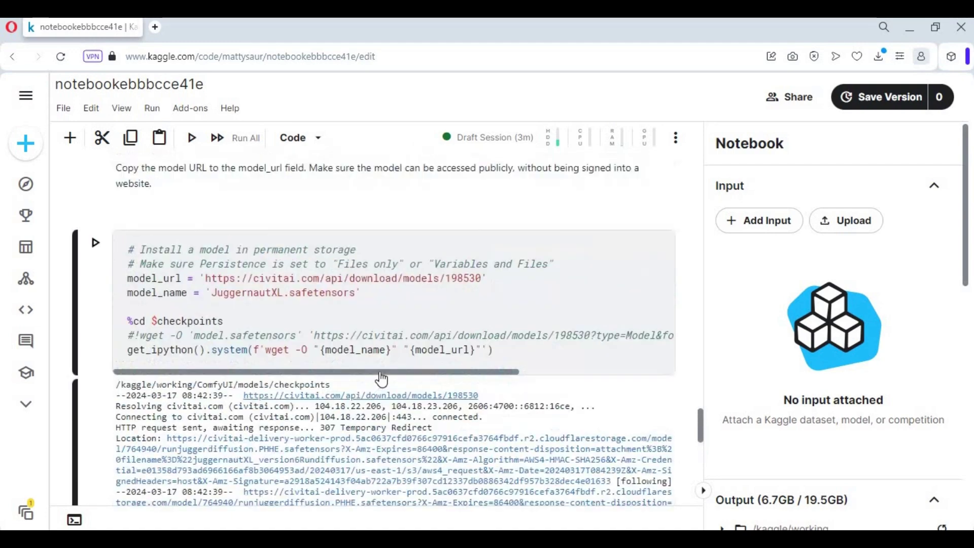
scroll(380, 373, "up", 3)
scroll(378, 373, "down", 15)
scroll(378, 373, "up", 1)
scroll(379, 373, "down", 1)
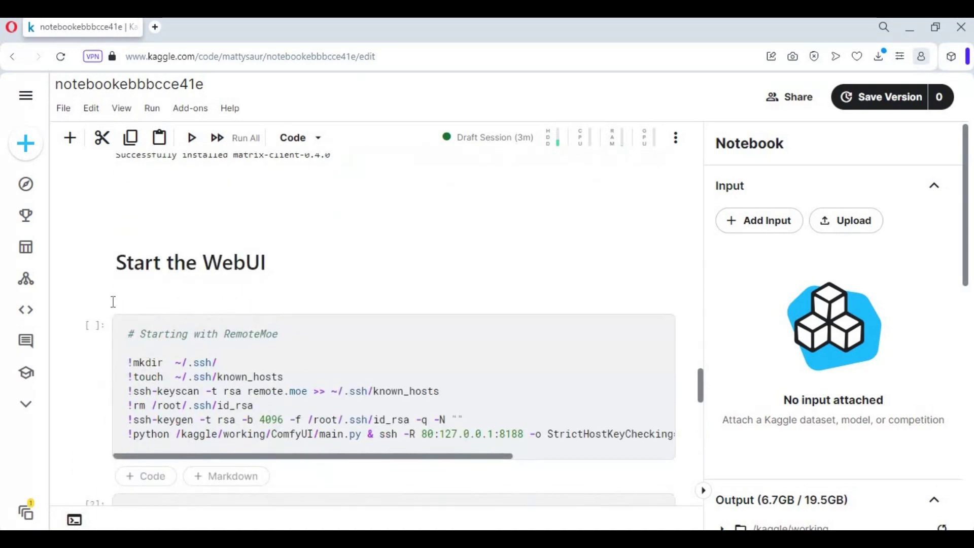
scroll(112, 300, "down", 1)
left_click(99, 260)
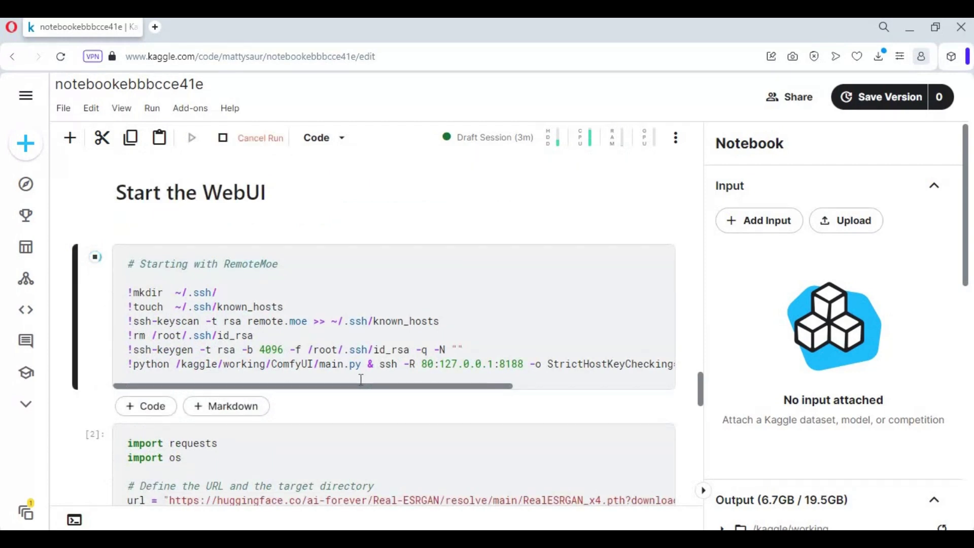
Follow the launch output until the public remote.moe address appears
scroll(361, 379, "down", 1)
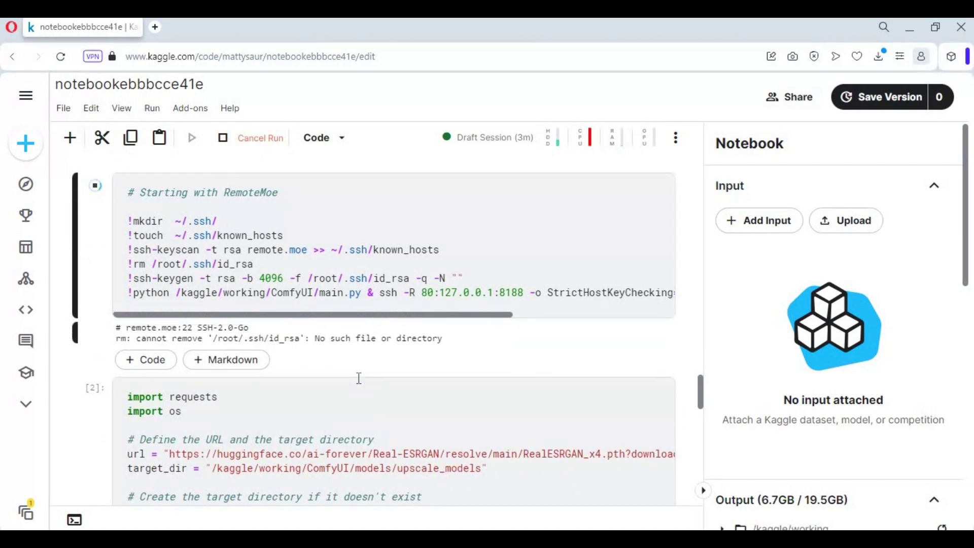
scroll(357, 385, "down", 10)
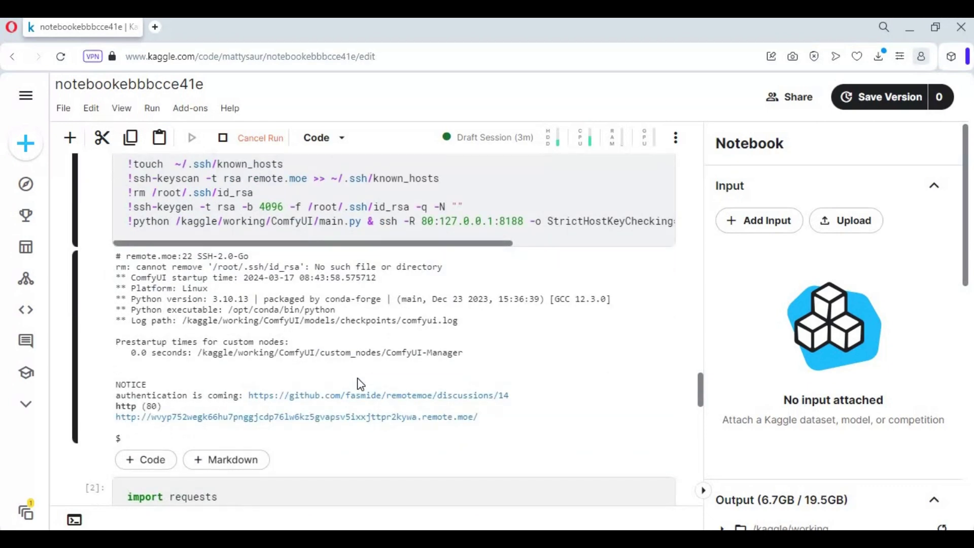
scroll(360, 384, "down", 3)
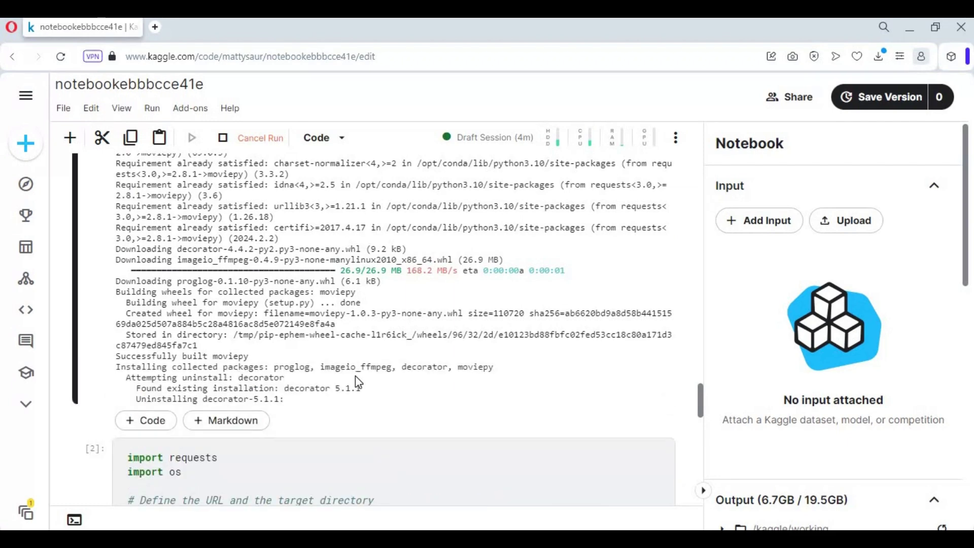
scroll(359, 382, "down", 5)
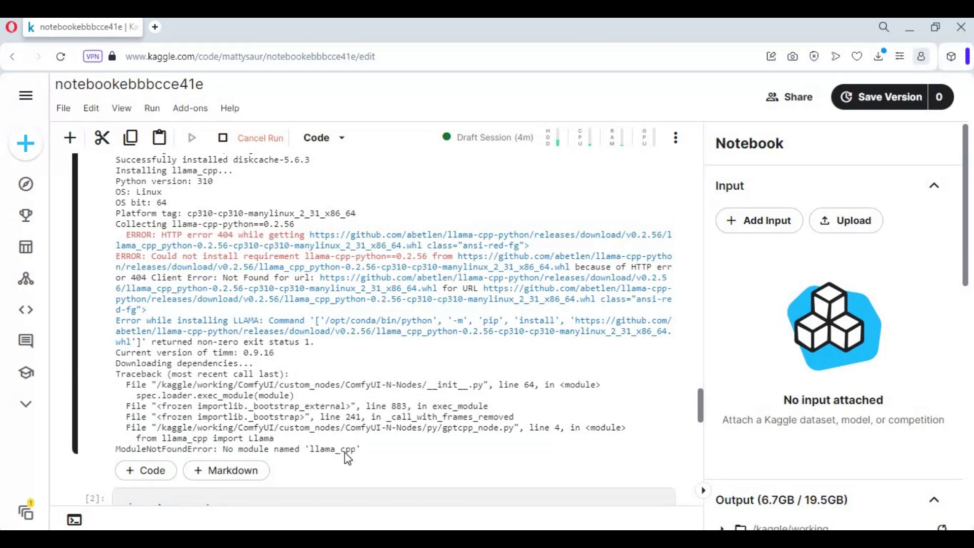
left_click_drag(345, 452, 273, 449)
scroll(390, 386, "up", 8)
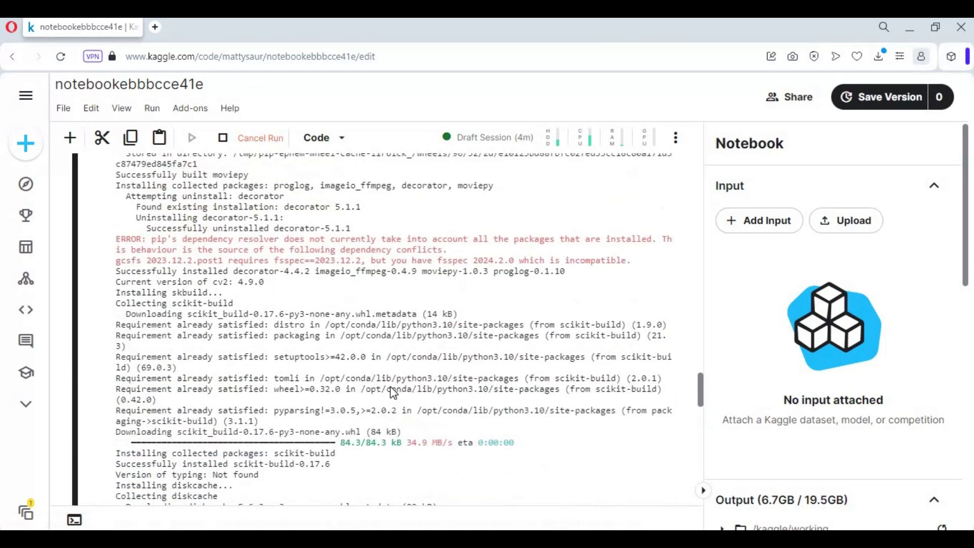
scroll(391, 387, "up", 10)
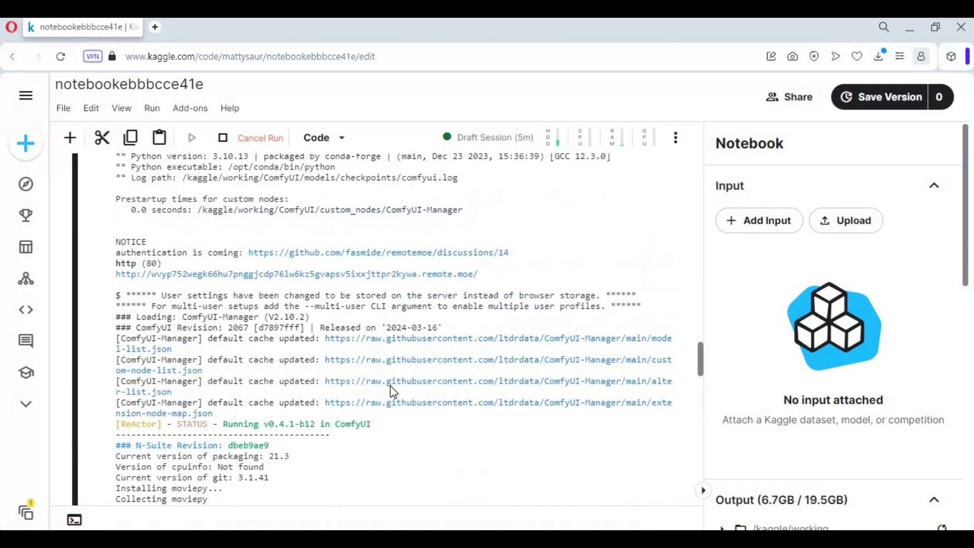
scroll(391, 386, "up", 5)
scroll(376, 385, "down", 2)
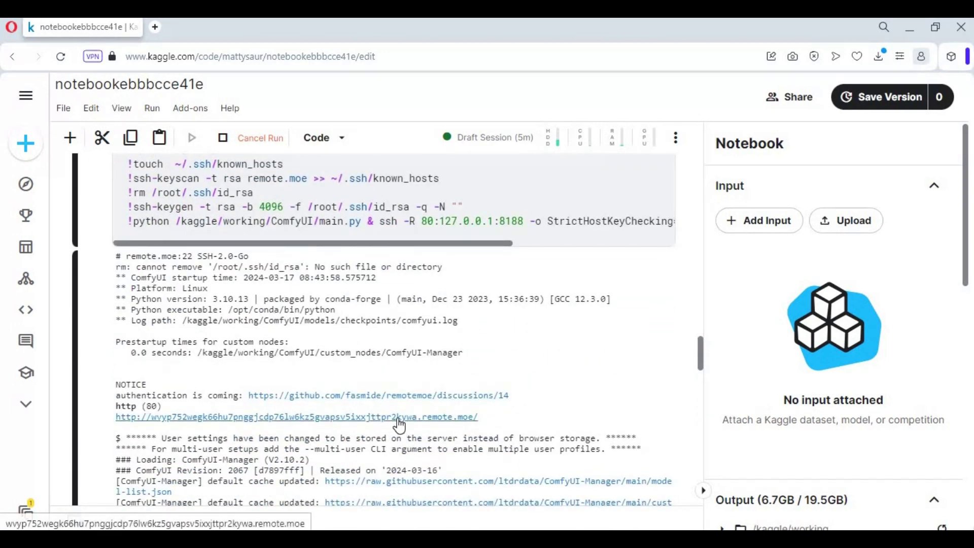
Open the ComfyUI interface at the remote.moe link and bring the default workflow into view
left_click(398, 419)
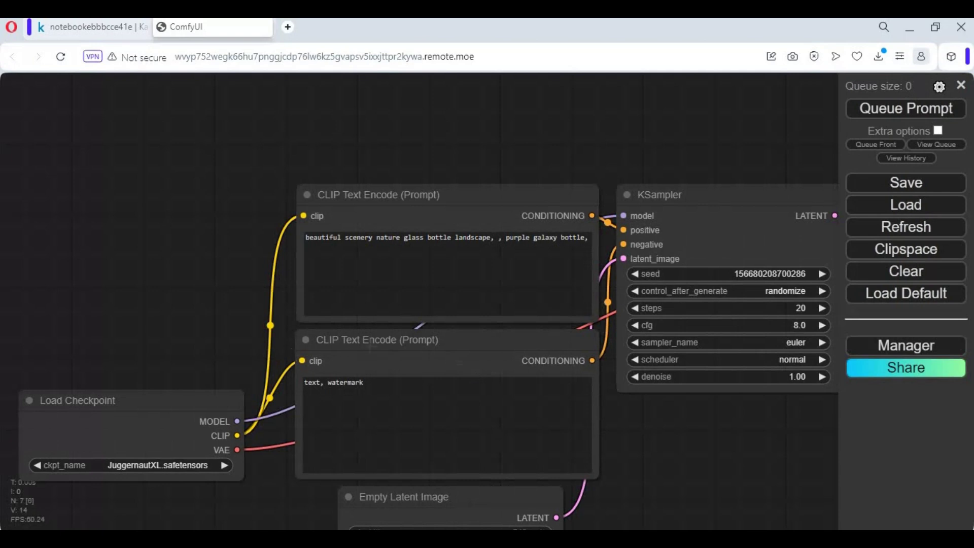
scroll(371, 345, "down", 3)
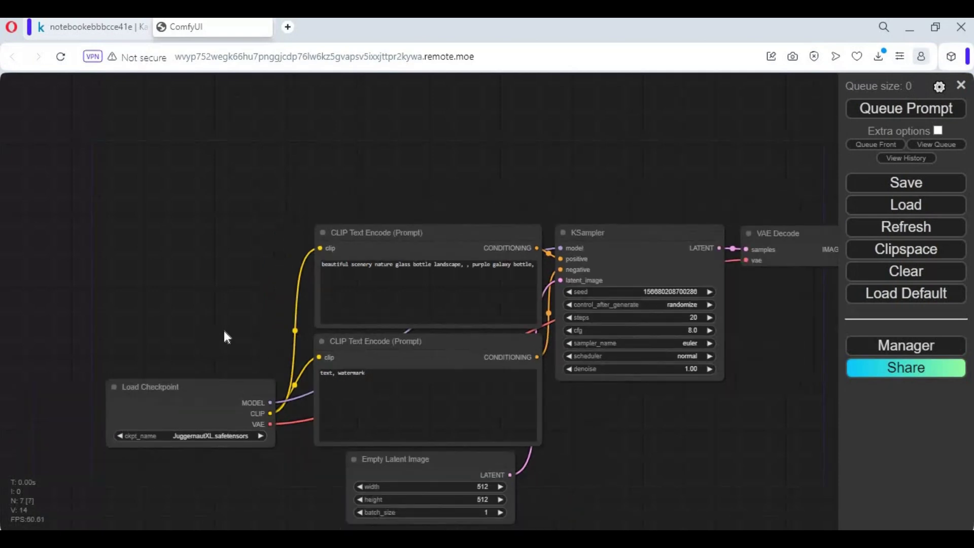
scroll(213, 314, "up", 1)
left_click_drag(293, 358, 241, 308)
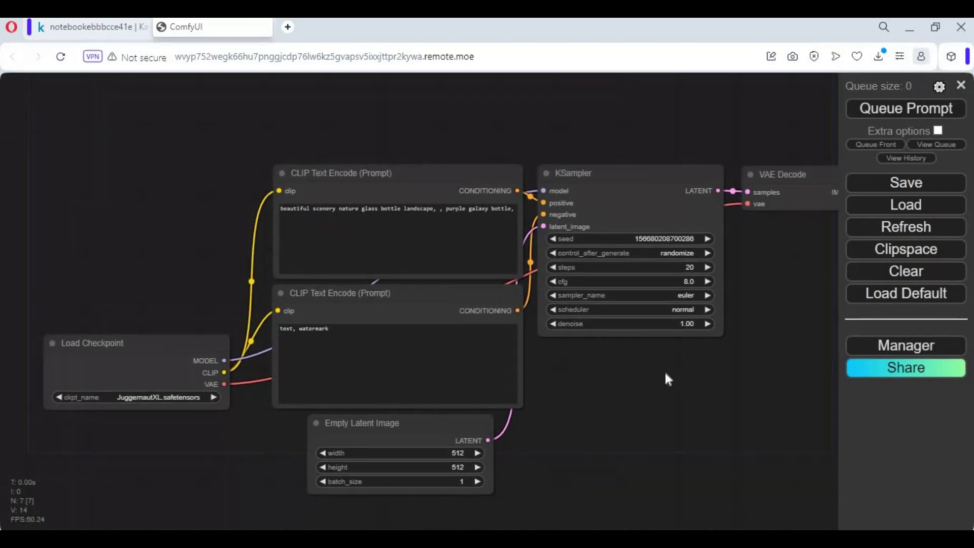
scroll(660, 375, "down", 3)
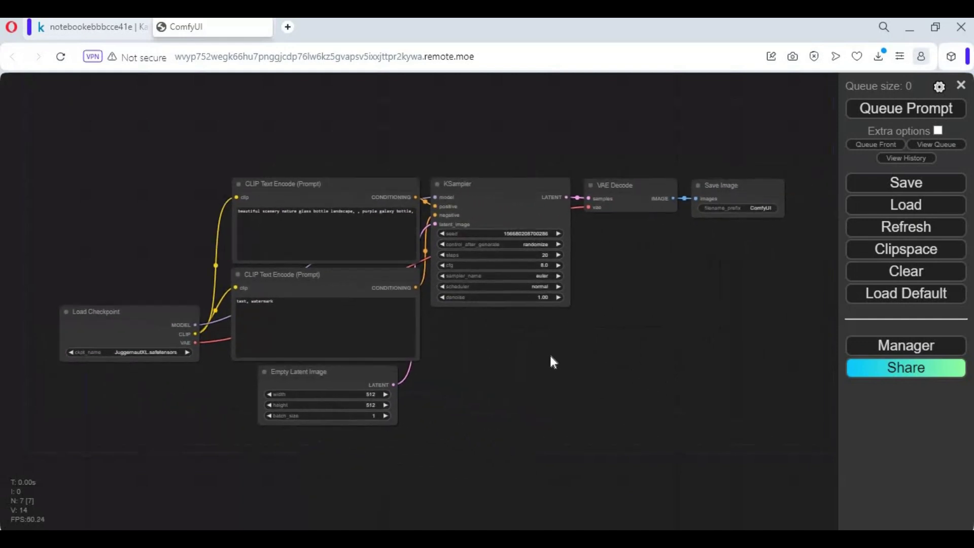
Generate the default bottle image, then clear the workflow to an empty canvas
left_click(906, 112)
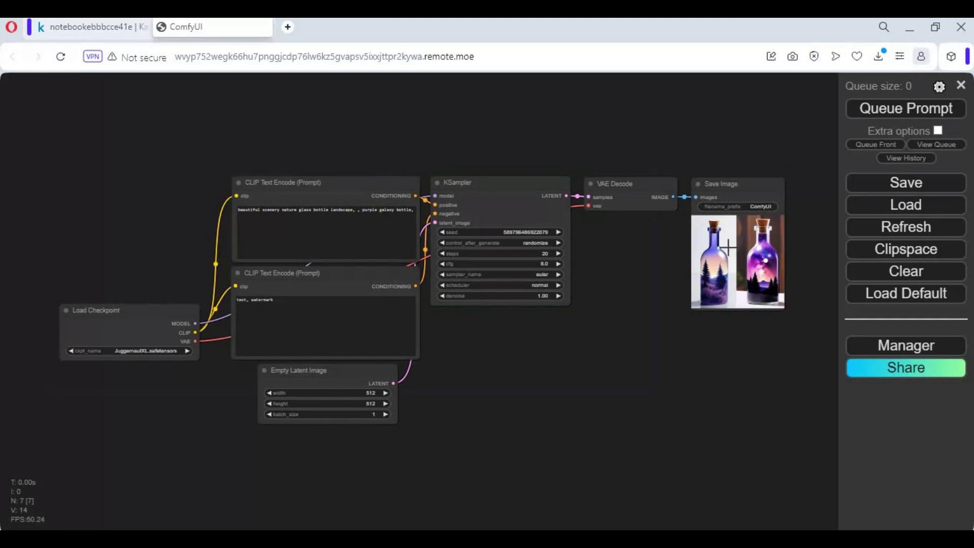
left_click(898, 277)
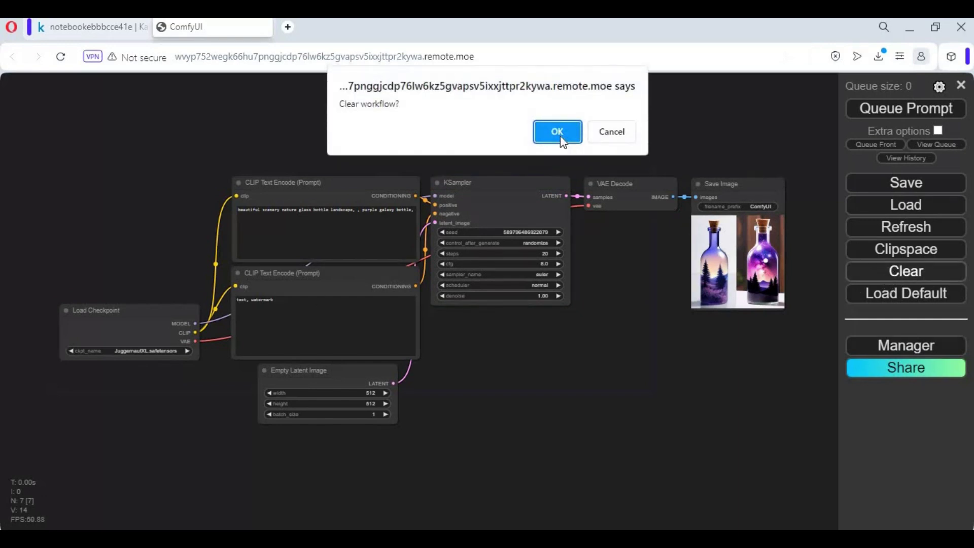
left_click(558, 135)
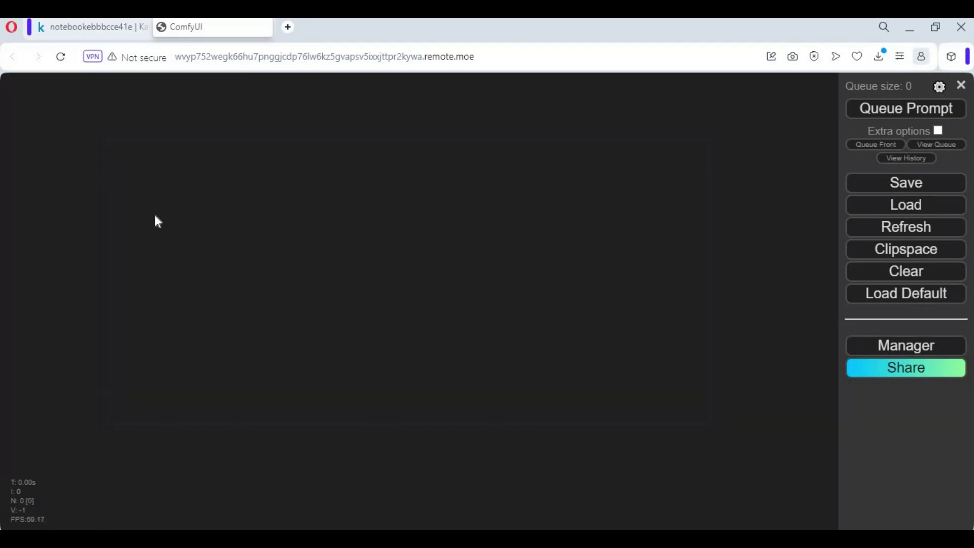
Add an N-Suite Video LoadVideo node to the empty canvas
right_click(151, 164)
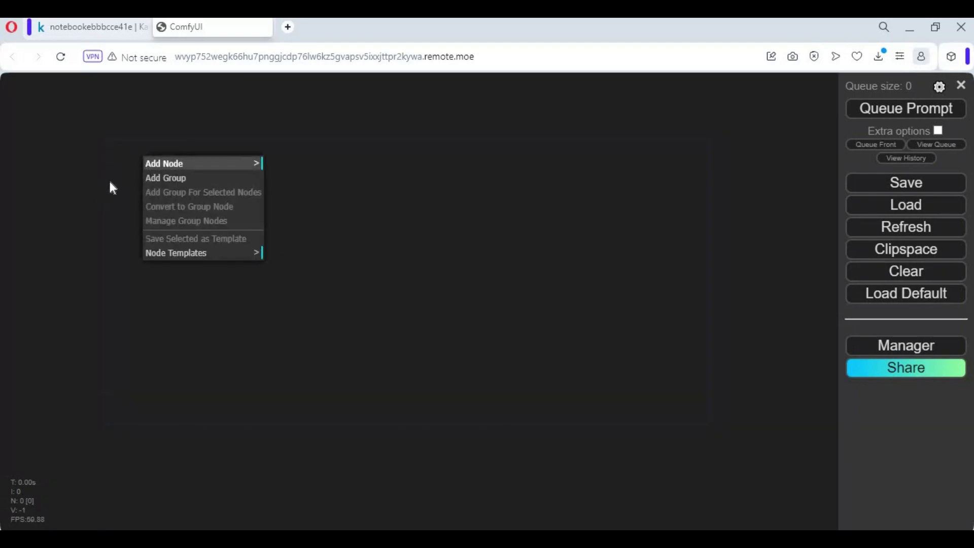
left_click(163, 169)
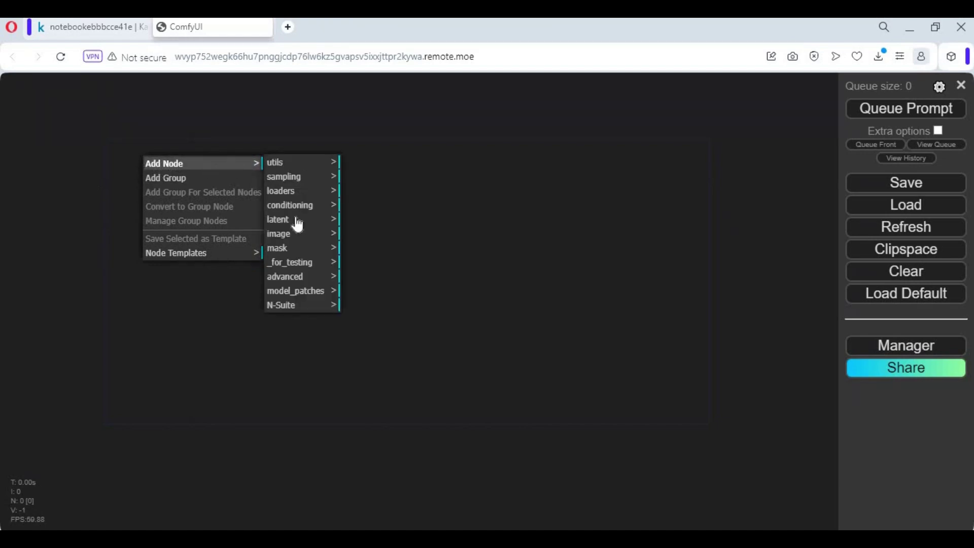
left_click(281, 306)
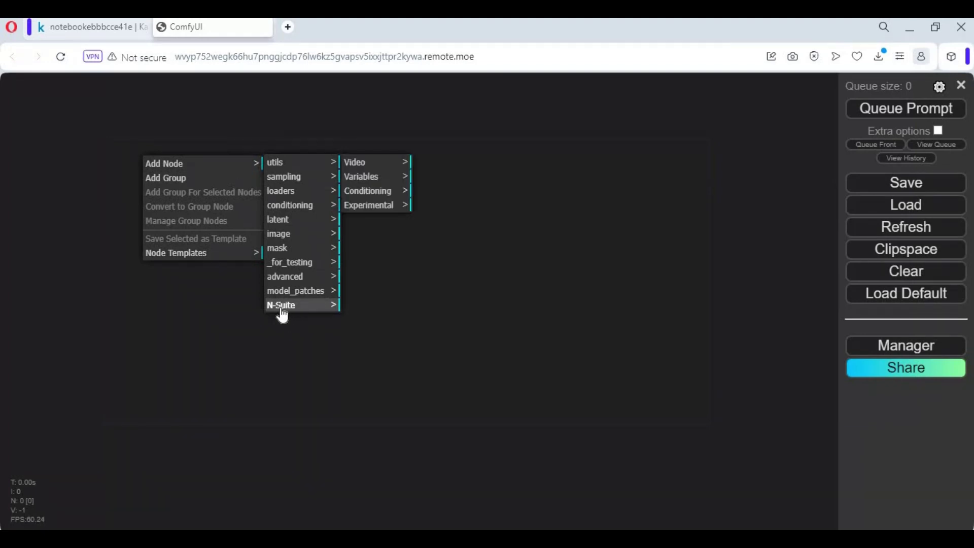
left_click(368, 167)
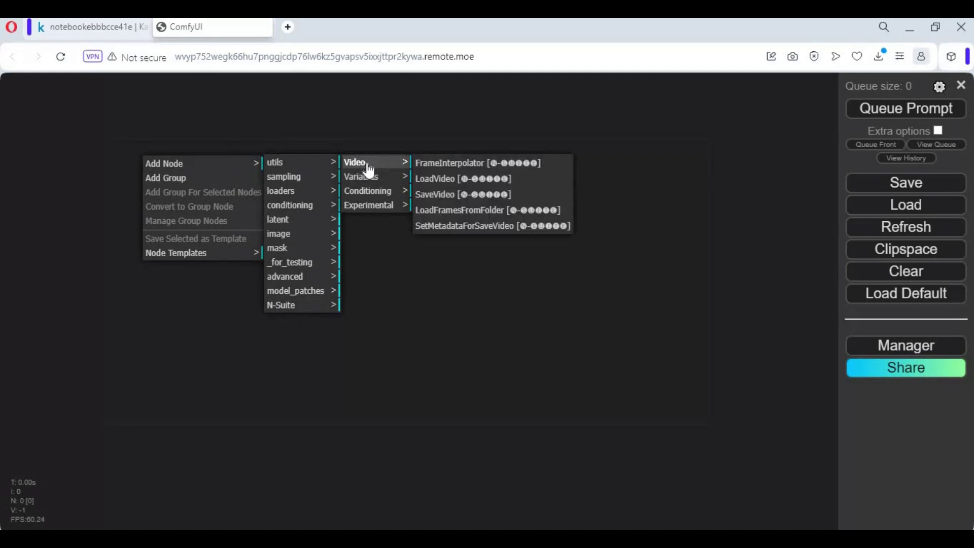
left_click(439, 180)
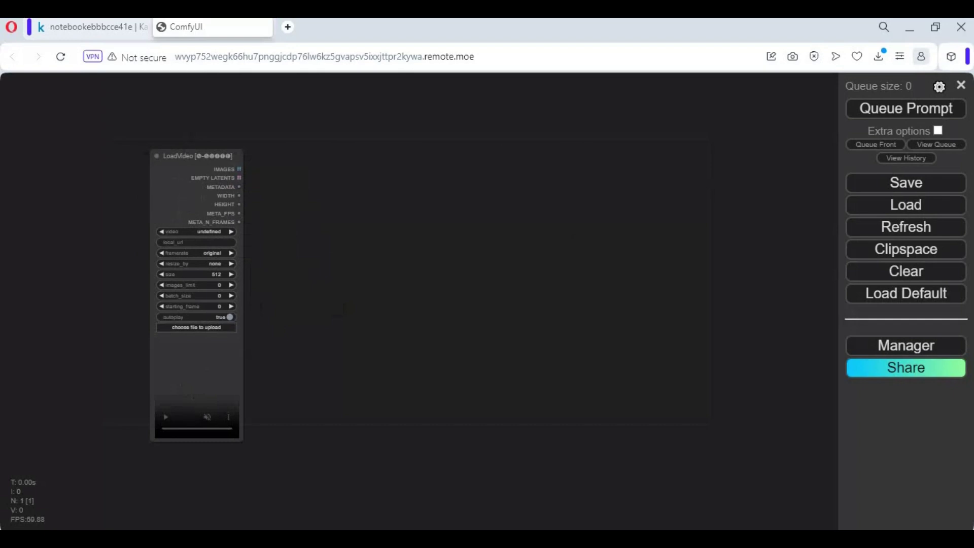
Add an N-Suite Video SaveVideo node and move it to the right of LoadVideo
right_click(401, 173)
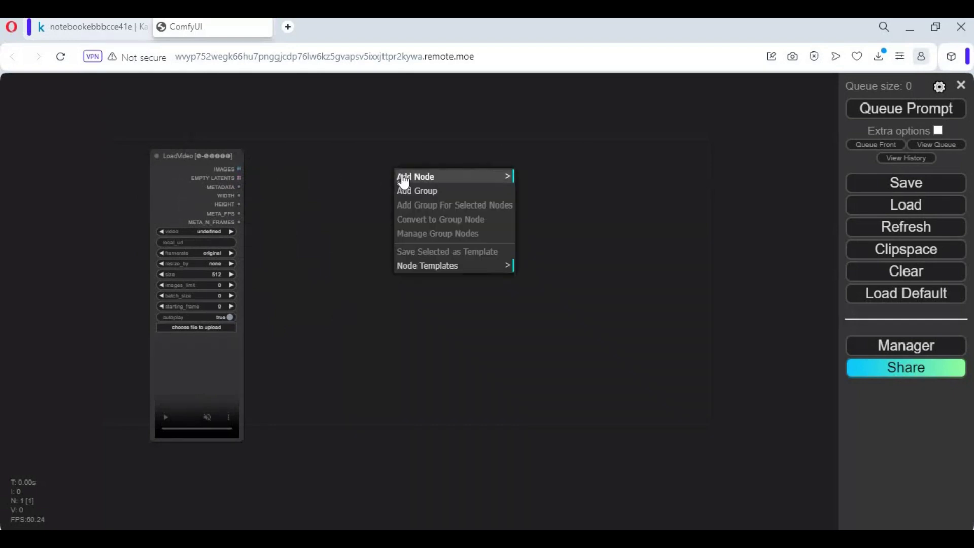
left_click(411, 178)
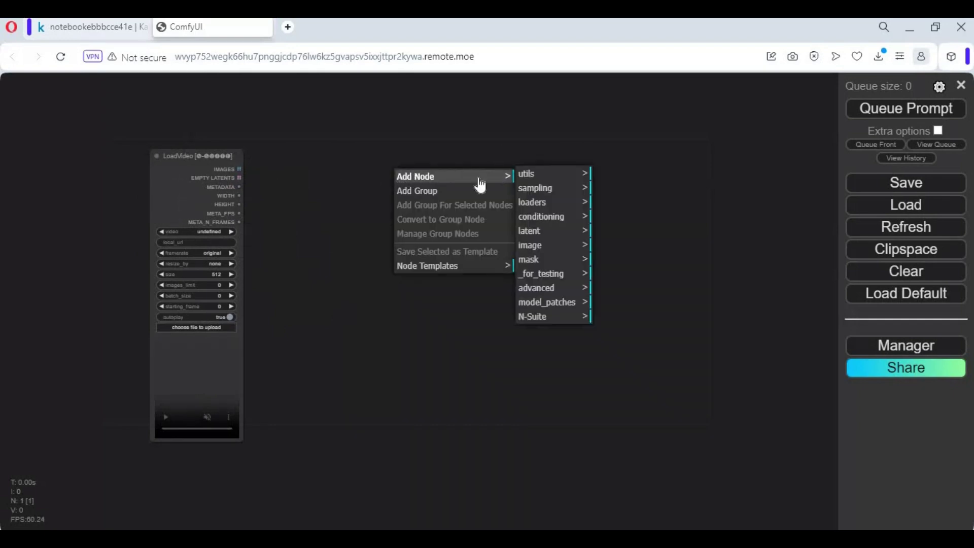
left_click(530, 318)
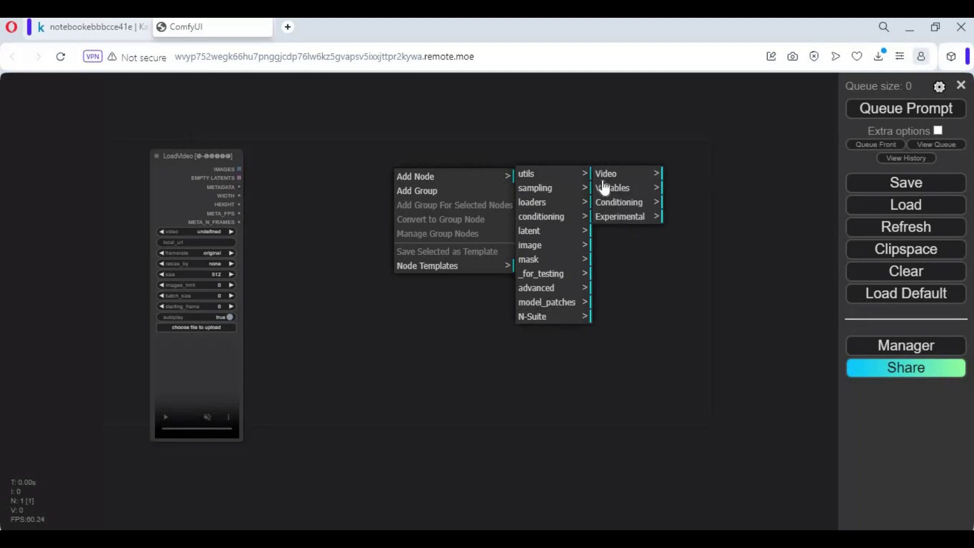
left_click(609, 175)
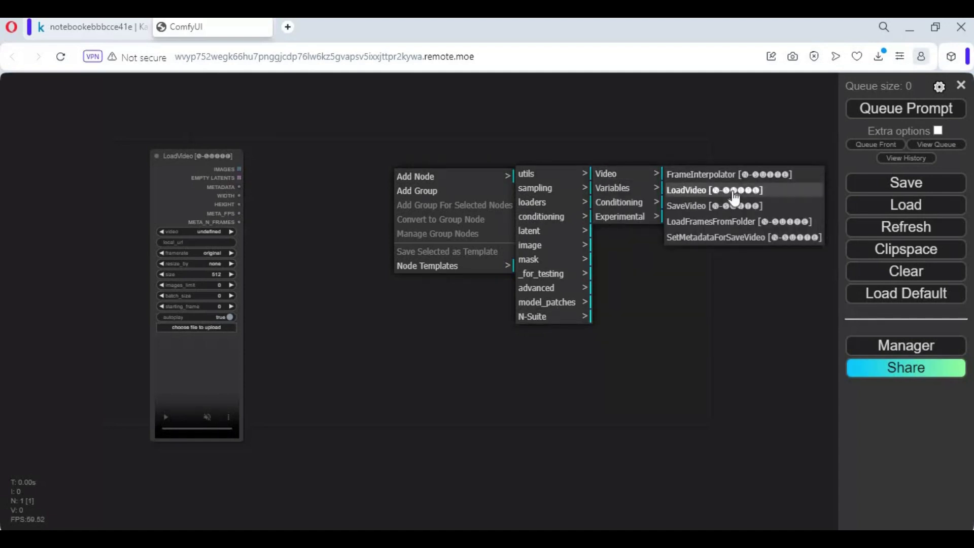
left_click(685, 205)
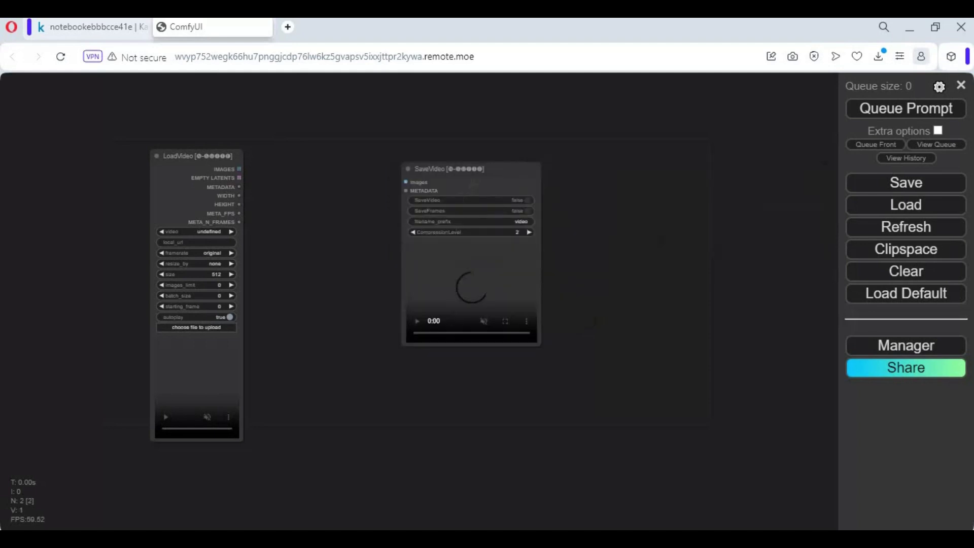
left_click_drag(483, 184, 648, 168)
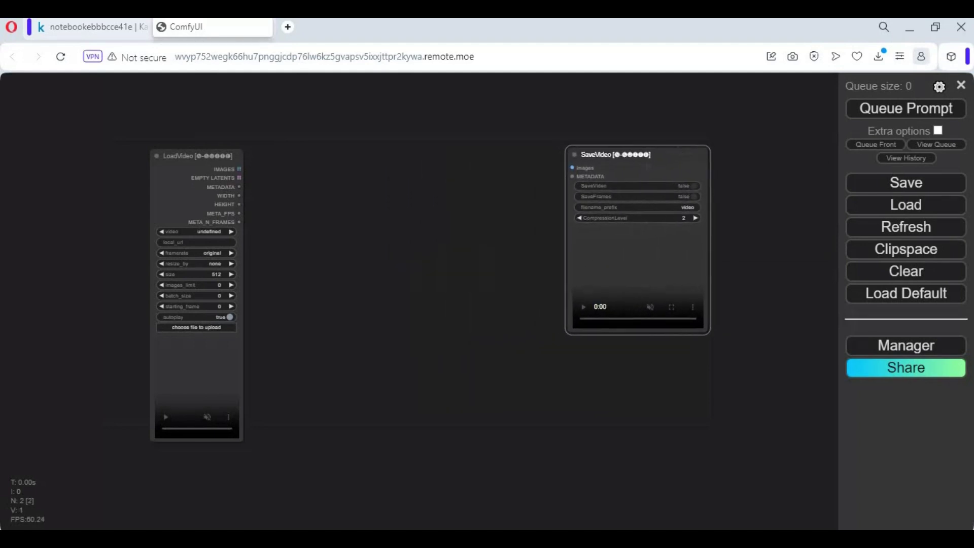
right_click(281, 177)
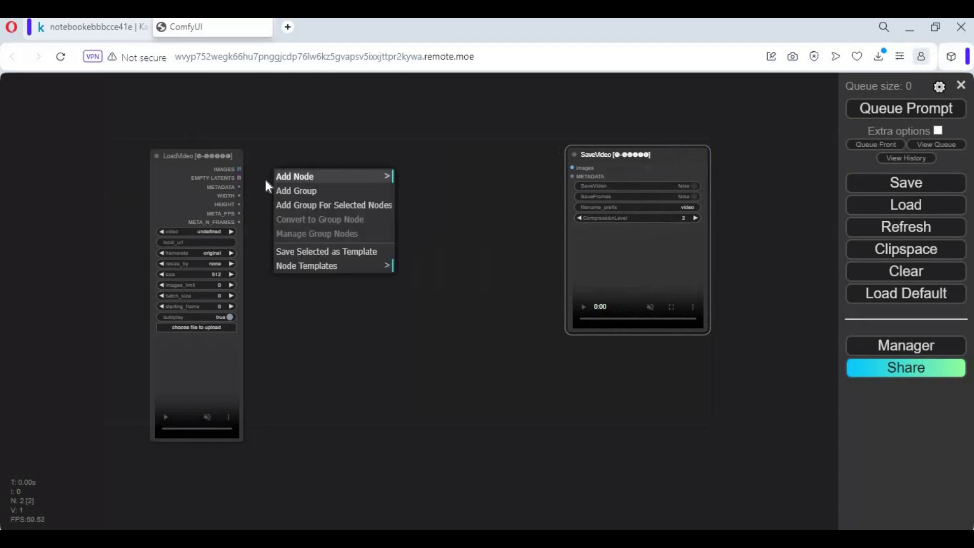
Add an Upscale Image (using Model) node between the video loader and saver
left_click(312, 179)
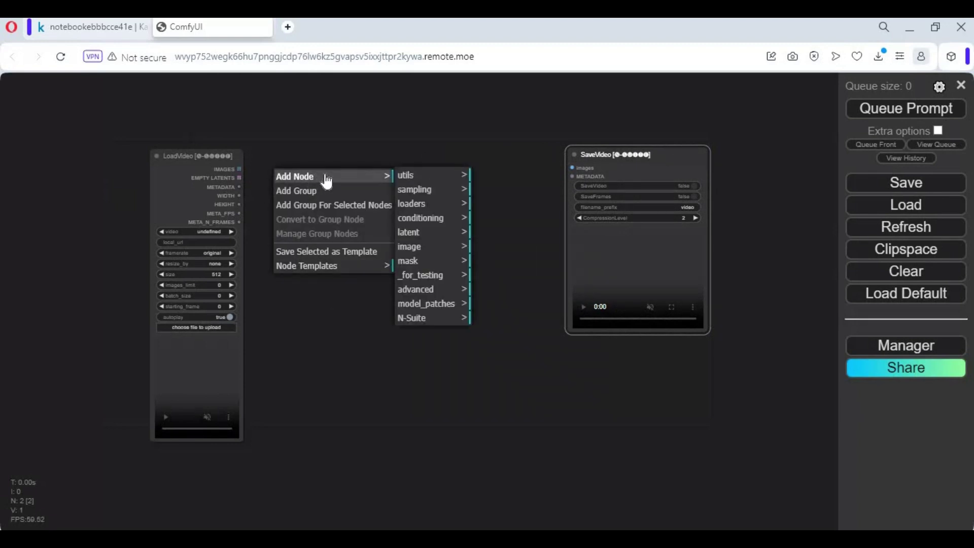
left_click(410, 249)
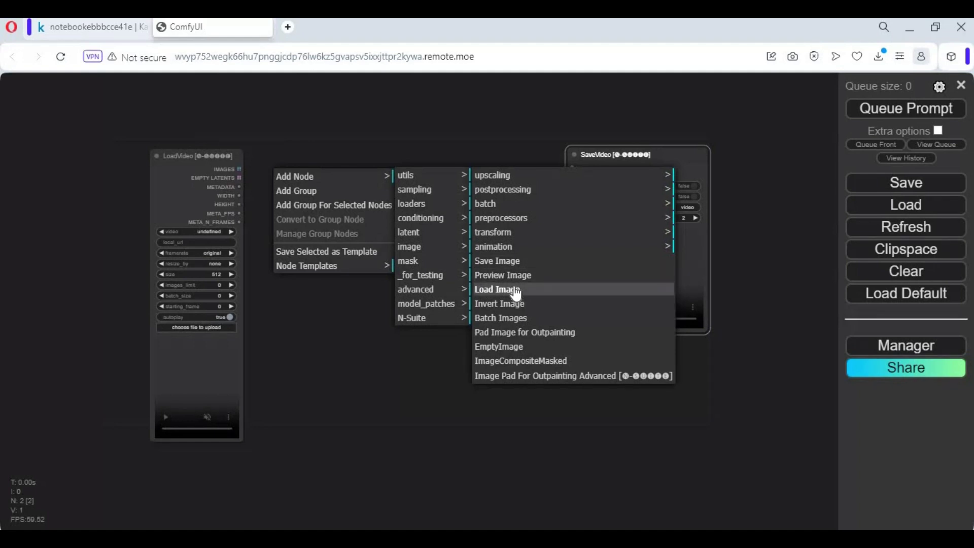
left_click(516, 175)
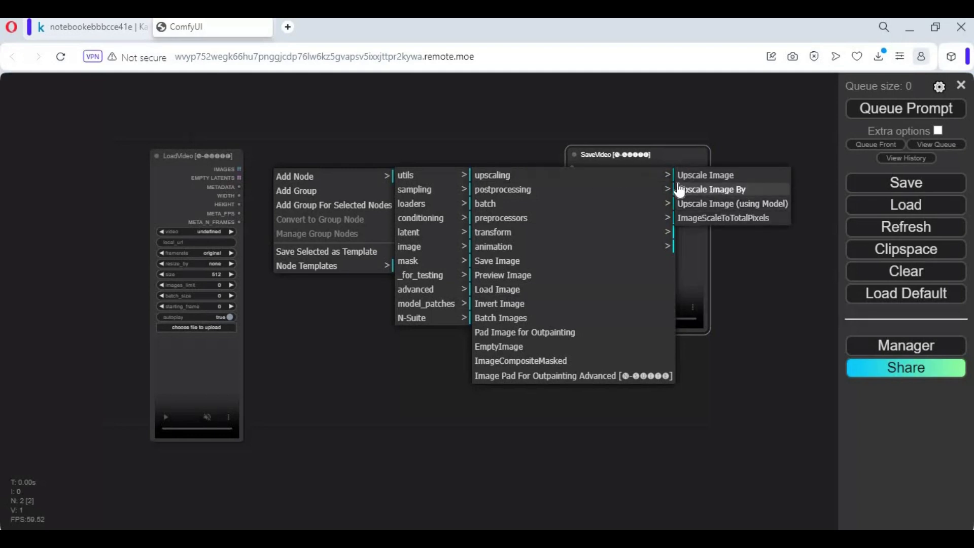
left_click(762, 208)
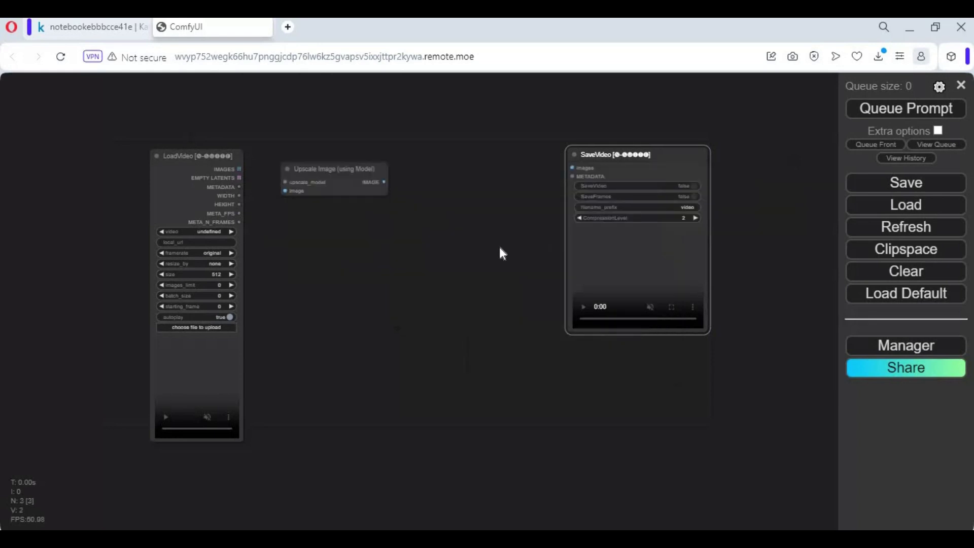
left_click_drag(339, 167, 398, 165)
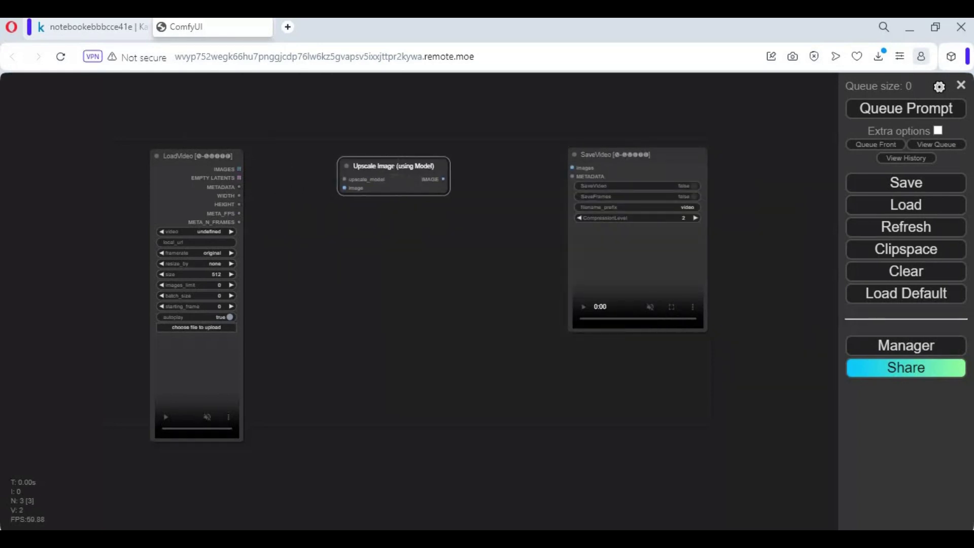
Add a Load Upscale Model node set to RealESRGAN_x4.pth below the upscaler
right_click(354, 285)
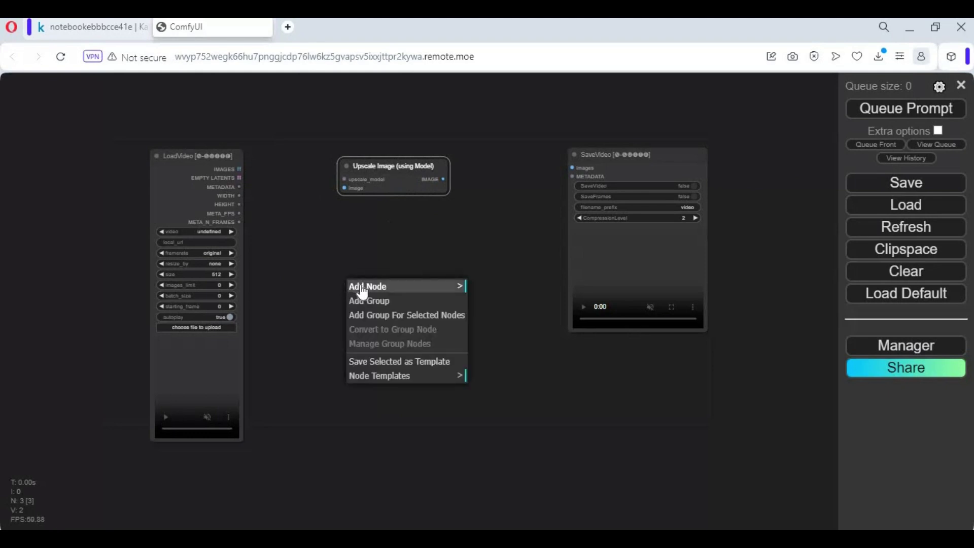
left_click(372, 288)
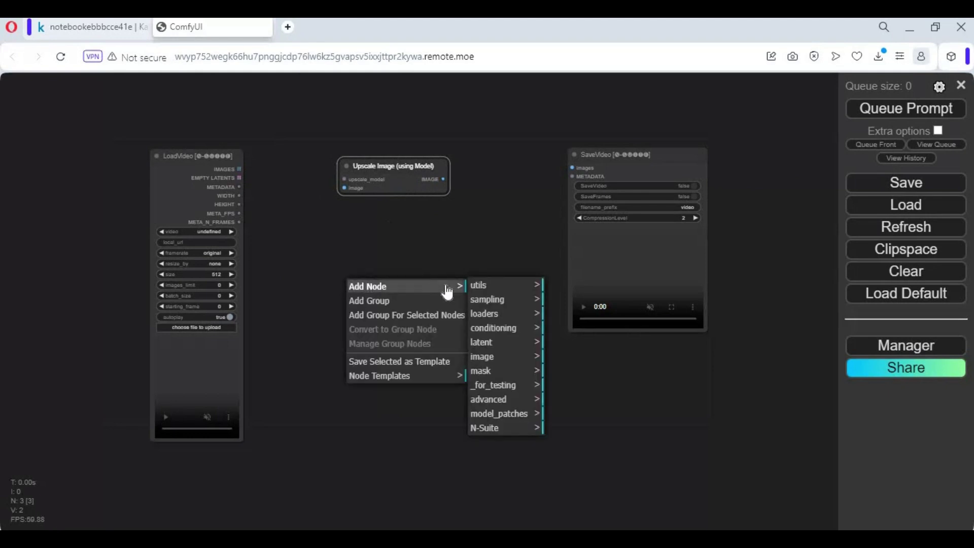
left_click(508, 317)
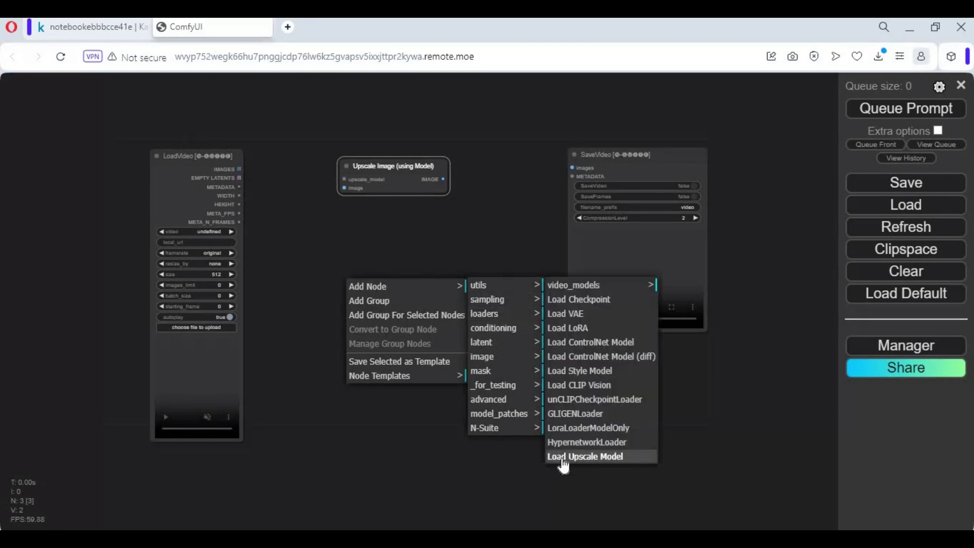
left_click(589, 456)
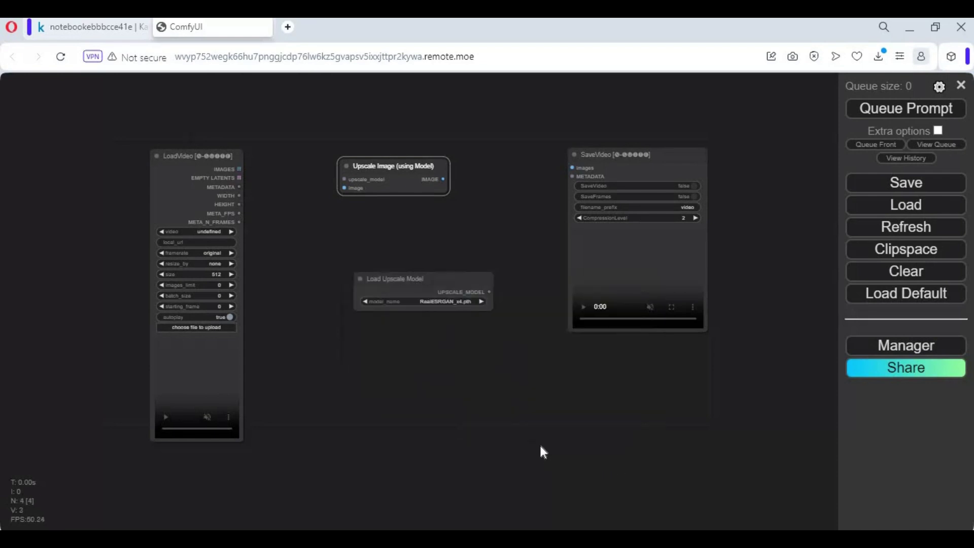
left_click_drag(443, 278, 436, 301)
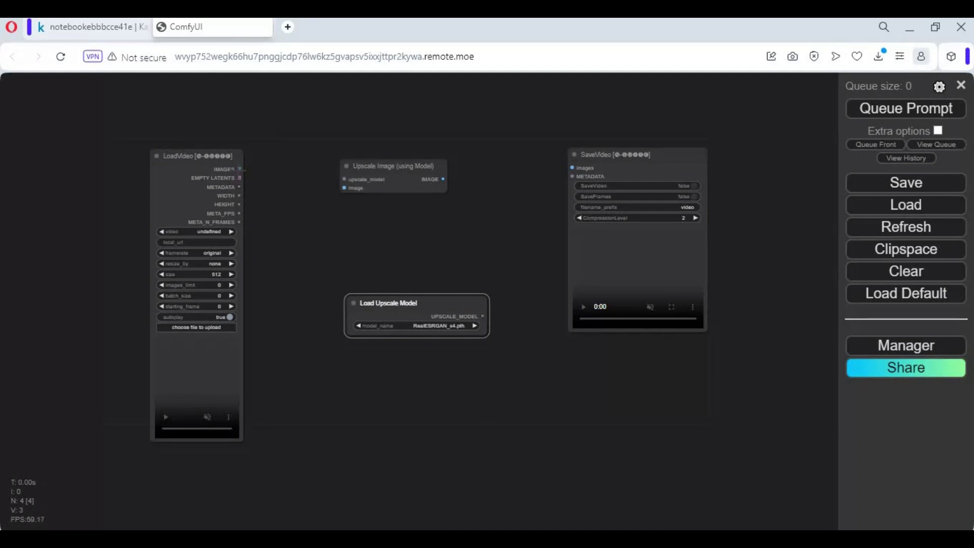
Link LoadVideo IMAGES through the RealESRGAN upscaler into SaveVideo, and METADATA directly to SaveVideo
left_click_drag(239, 169, 426, 186)
left_click_drag(451, 180, 566, 172)
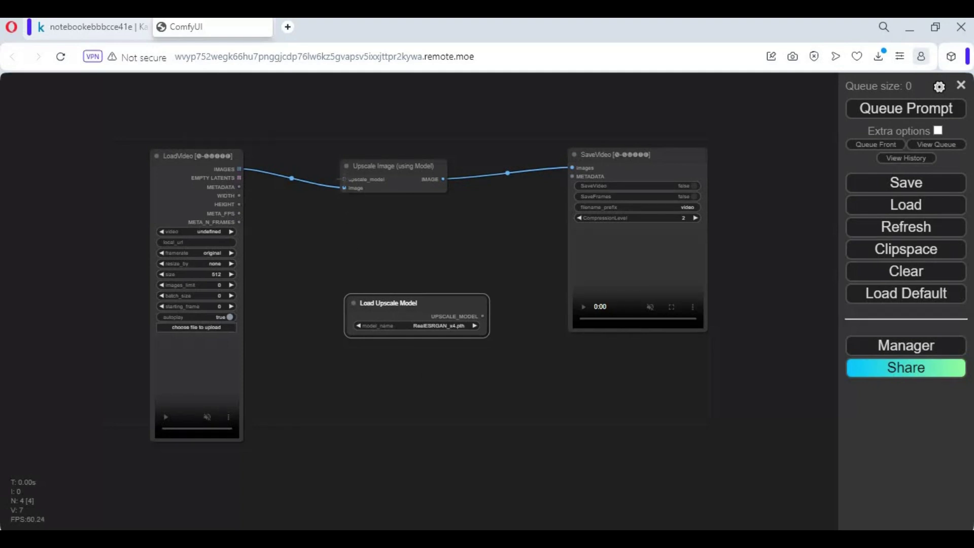
left_click_drag(344, 179, 361, 212)
left_click_drag(368, 274, 350, 312)
left_click_drag(572, 176, 239, 187)
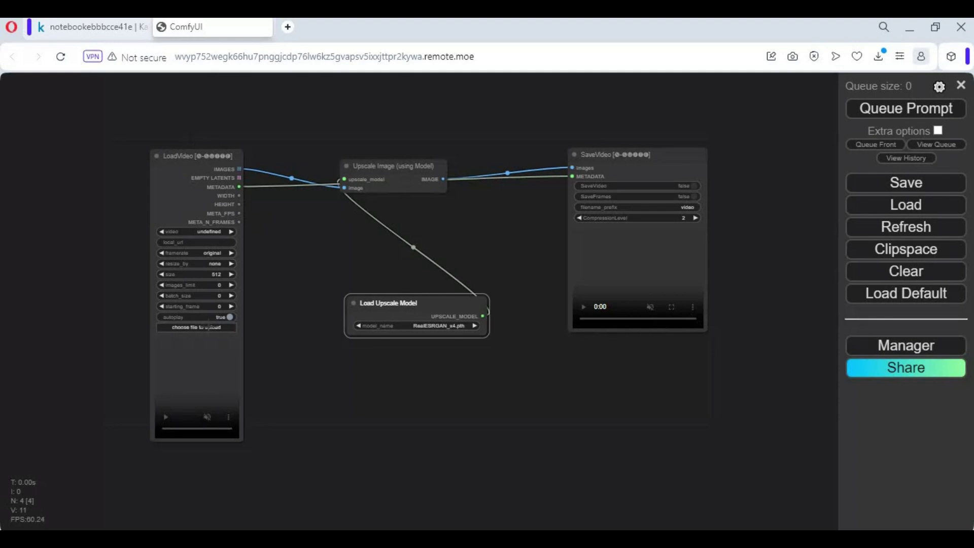
left_click(196, 327)
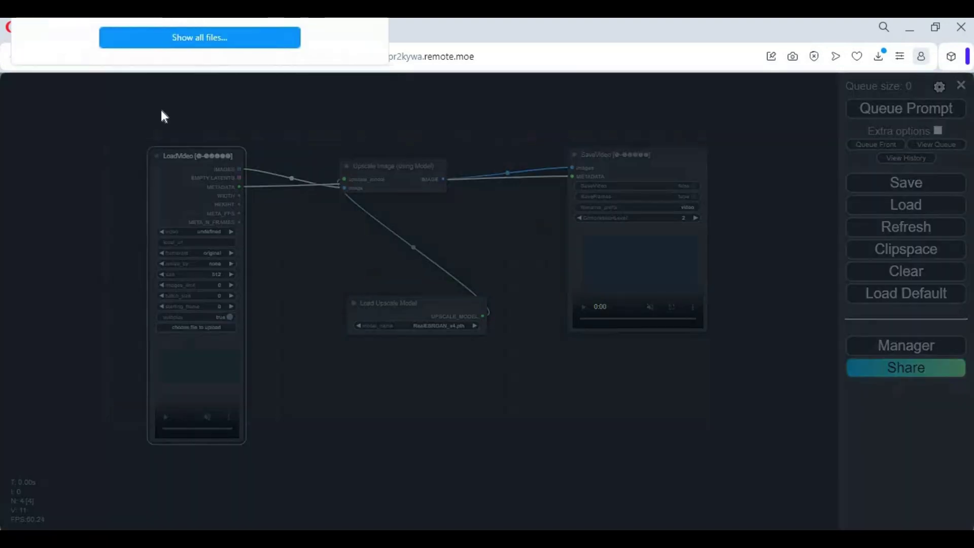
Upload 2.mp4 into Load Video, queue the upscale, then clear the workflow
left_click(188, 40)
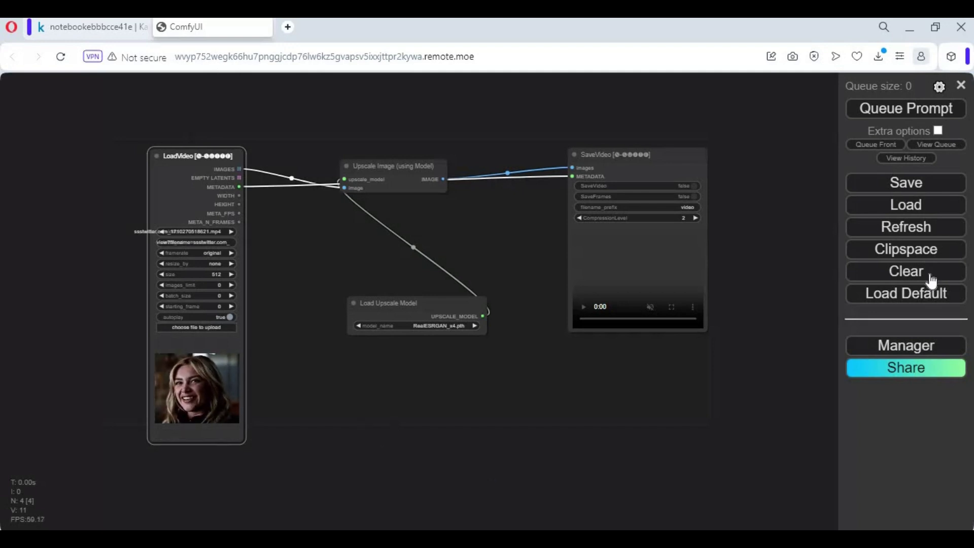
left_click(921, 112)
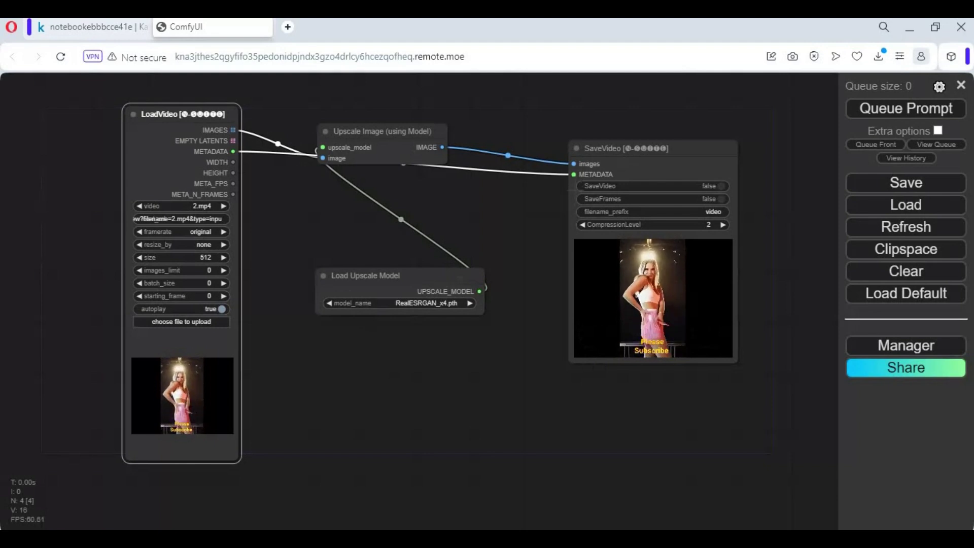
left_click(926, 270)
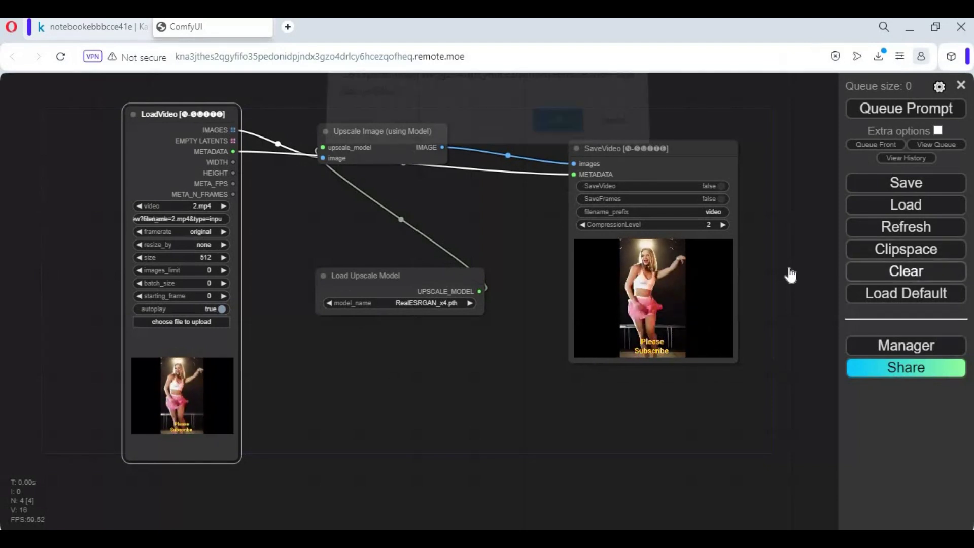
left_click(557, 131)
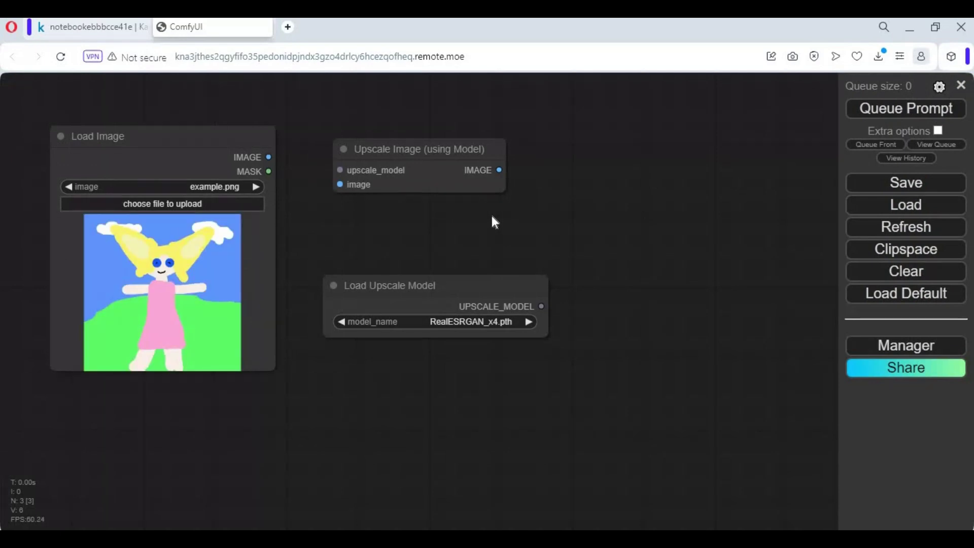
Add a Preview Image node fed by the upscaler, and link the upscaler to the RealESRGAN_x4.pth loader
right_click(617, 166)
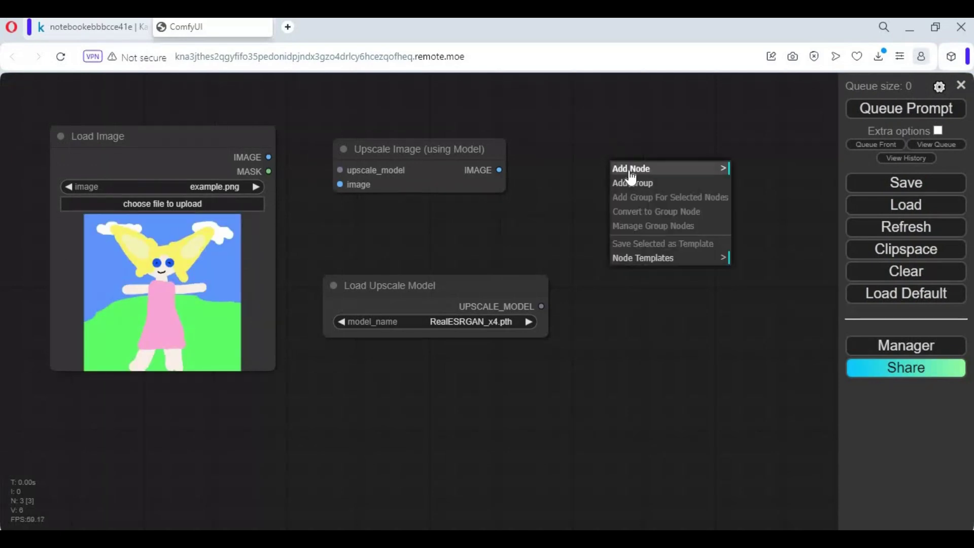
left_click(640, 170)
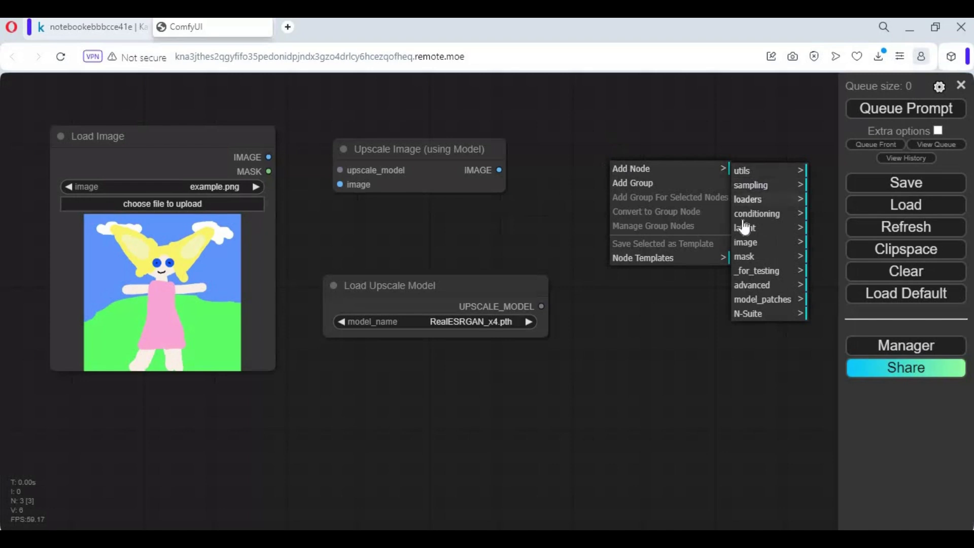
left_click(746, 251)
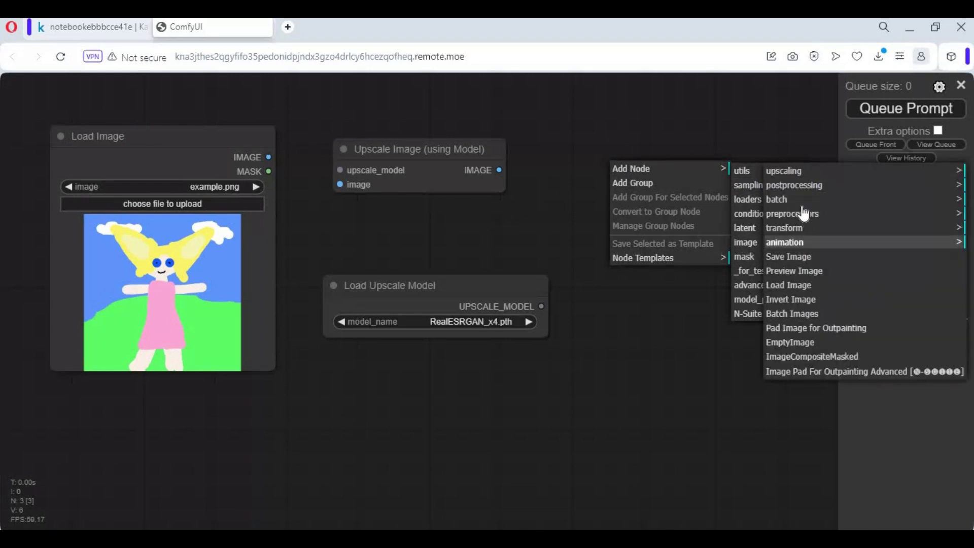
left_click(832, 276)
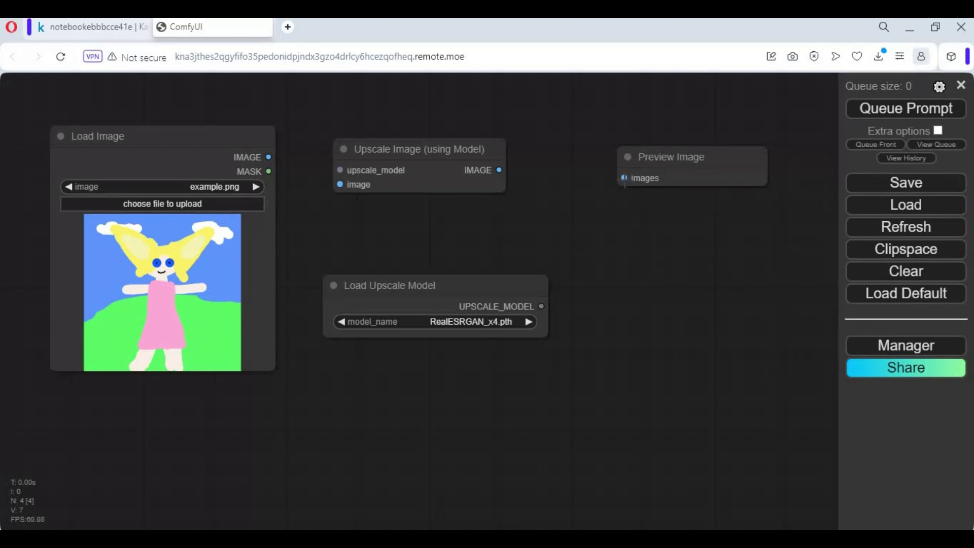
left_click_drag(624, 178, 611, 185)
left_click_drag(543, 180, 260, 158)
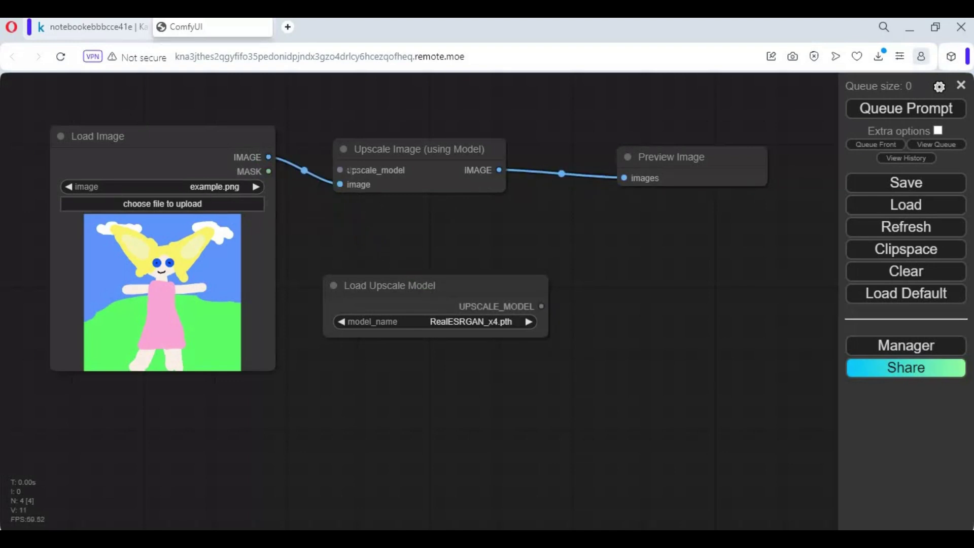
left_click_drag(378, 275, 541, 306)
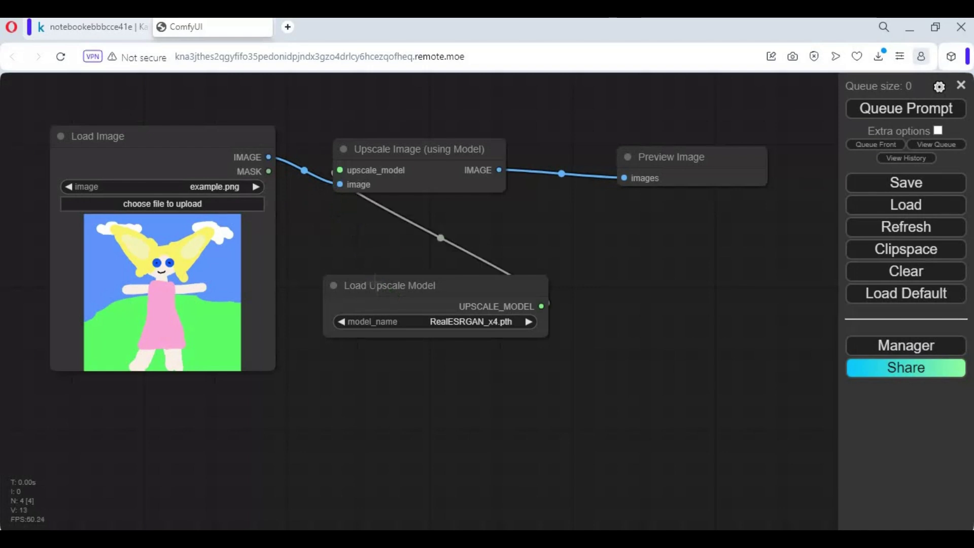
Load 2024-02-07_09h11_40.png into Load Image and queue the upscale
left_click(163, 205)
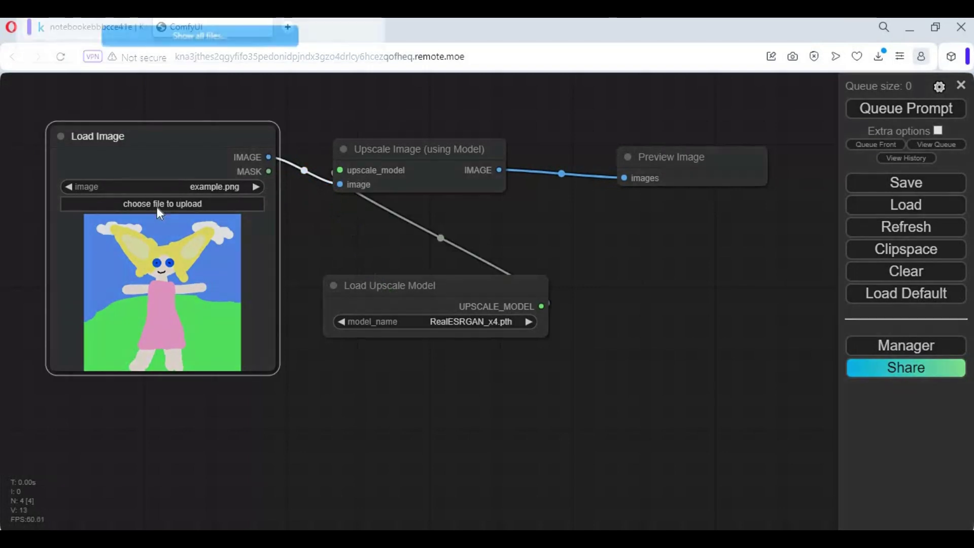
left_click(198, 38)
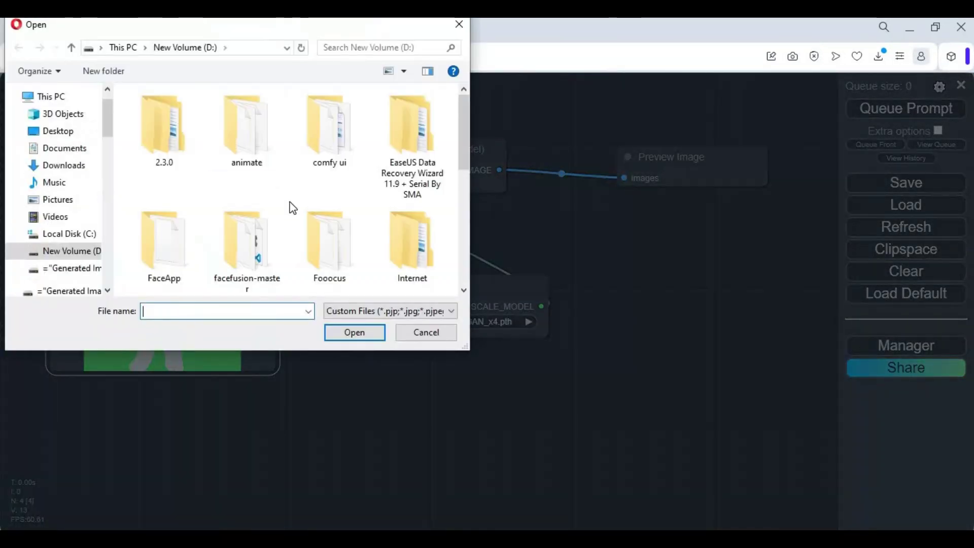
scroll(290, 207, "down", 10)
double_click(329, 247)
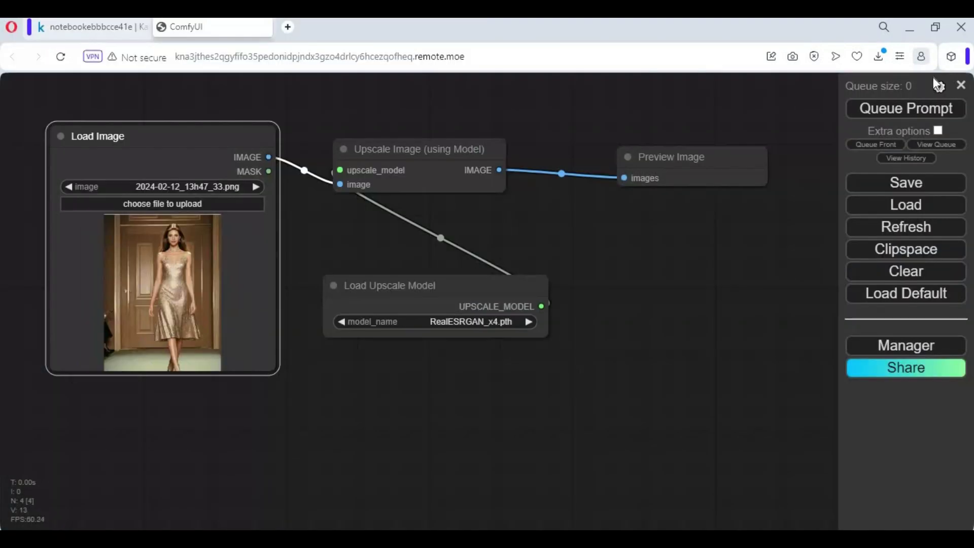
left_click(913, 110)
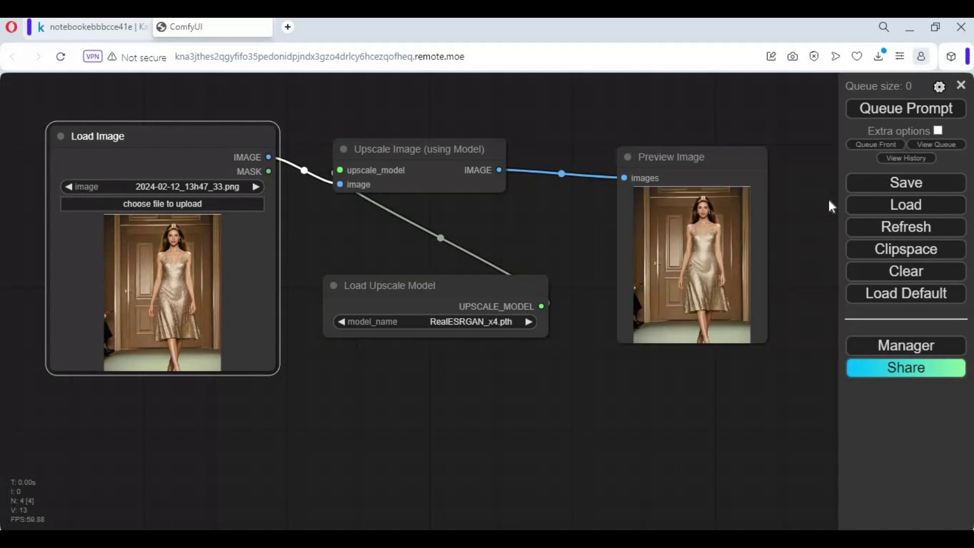
Zoom and pan the canvas to inspect the upscaled picture in Preview Image
scroll(703, 239, "up", 15)
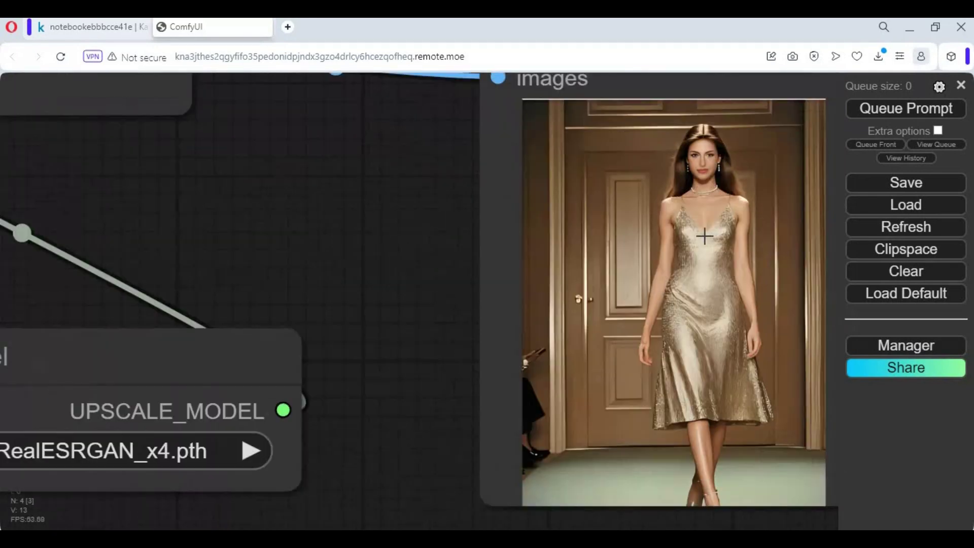
scroll(355, 233, "down", 5)
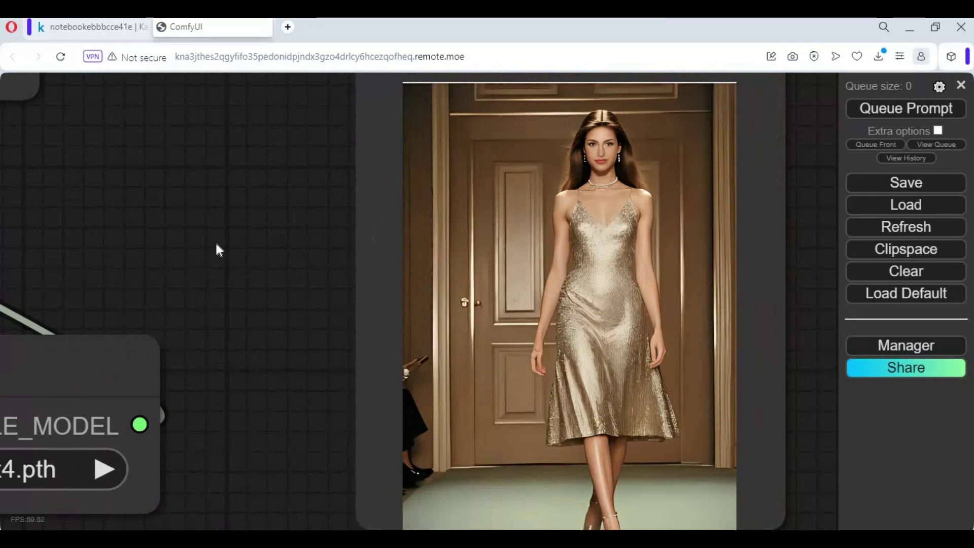
scroll(235, 240, "down", 2)
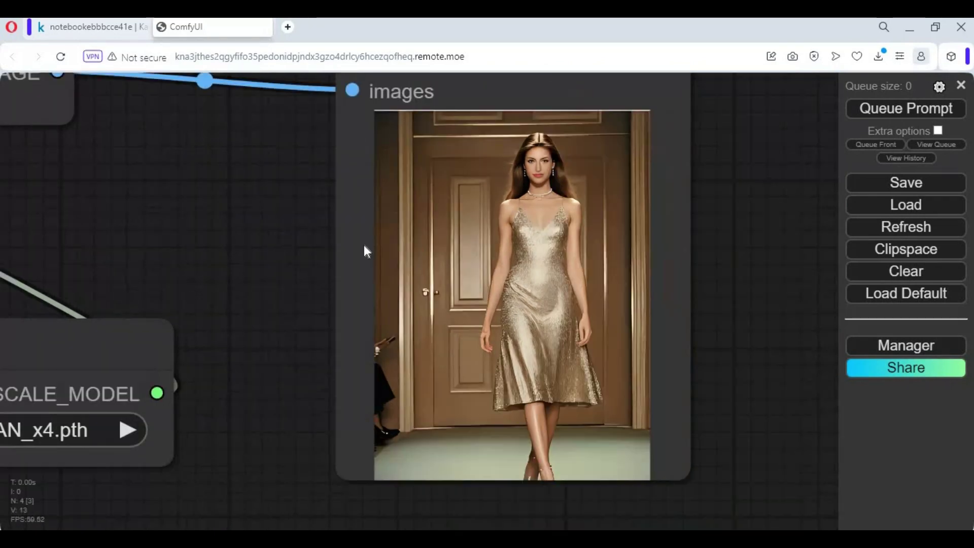
scroll(363, 245, "down", 3)
scroll(426, 216, "down", 6)
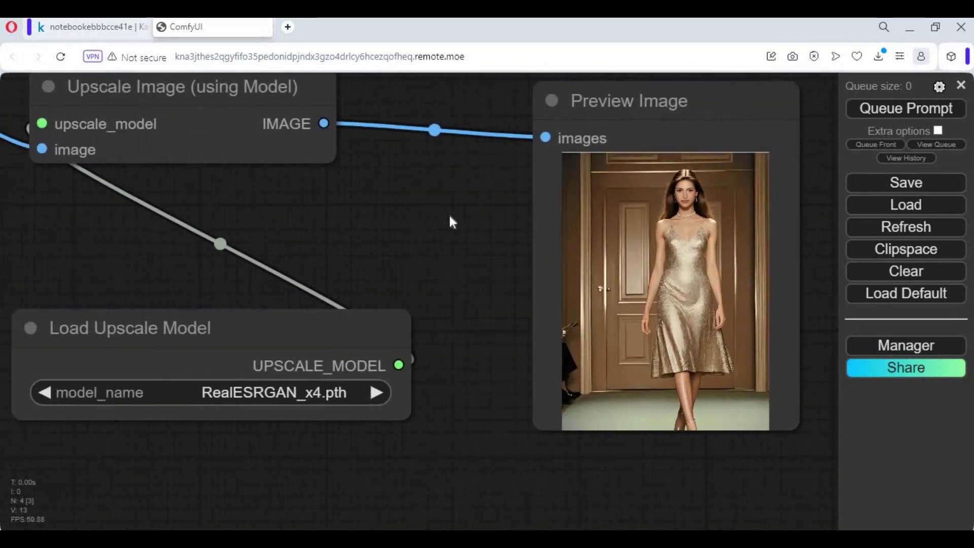
left_click_drag(431, 213, 544, 233)
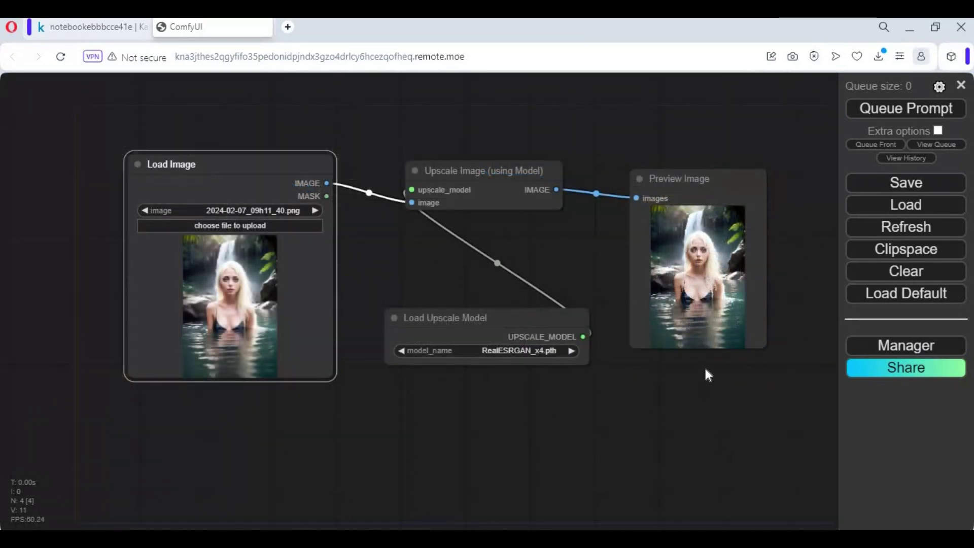
scroll(705, 370, "up", 6)
left_click_drag(708, 375, 472, 528)
scroll(562, 434, "up", 5)
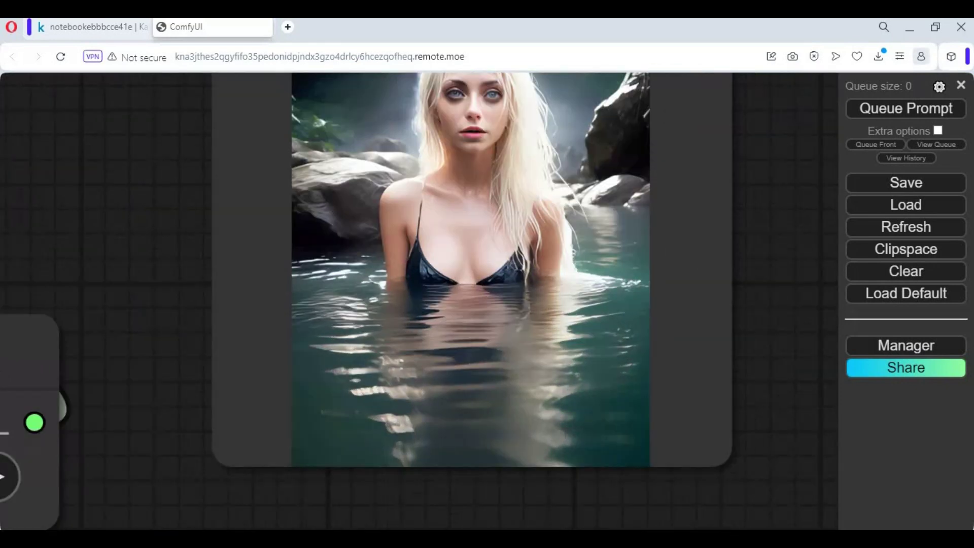
left_click_drag(755, 311, 772, 386)
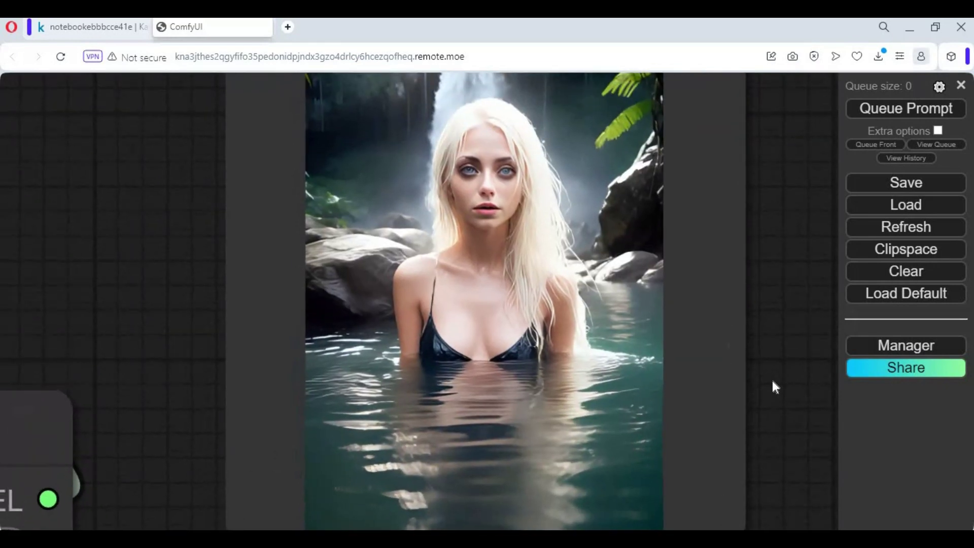